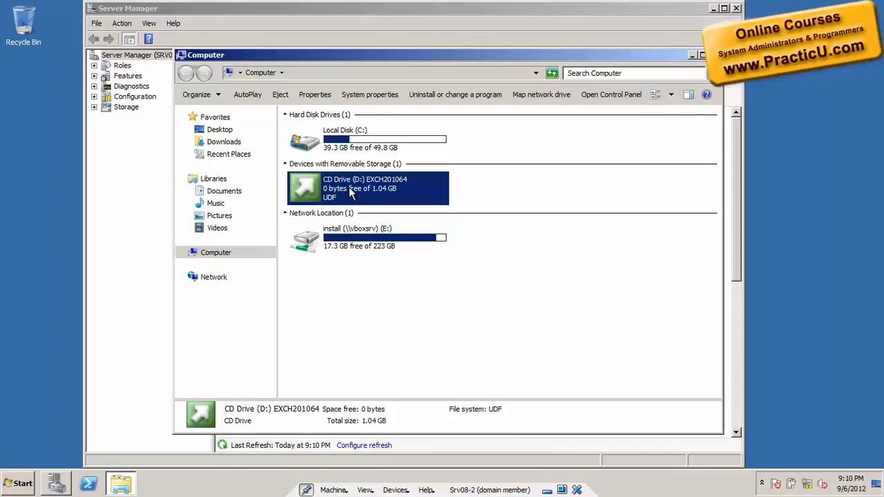
pyautogui.rightClick(337, 187)
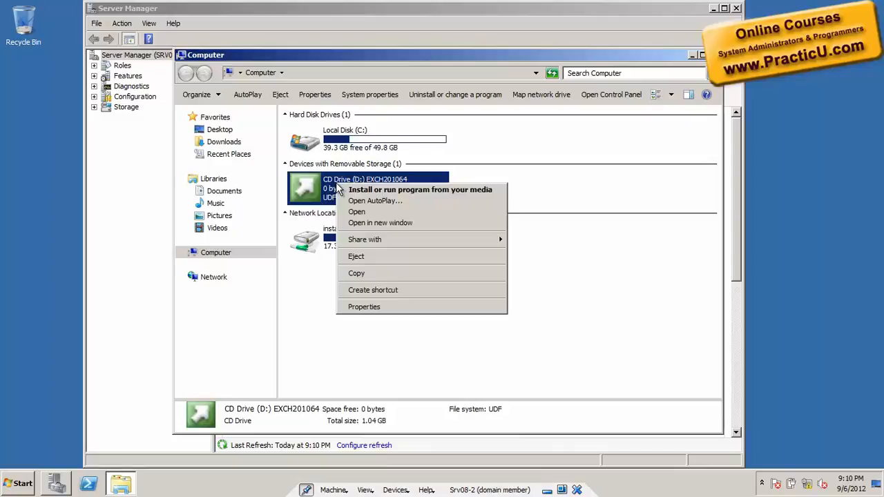
pyautogui.click(359, 198)
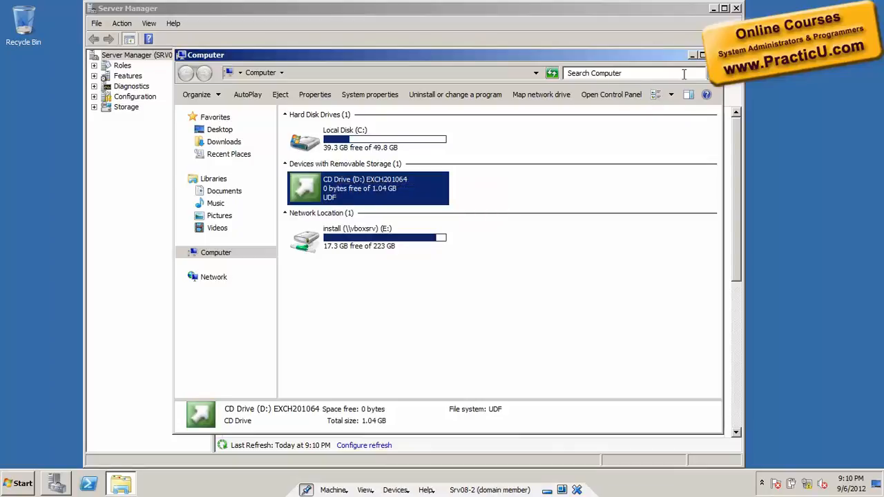
pyautogui.click(715, 55)
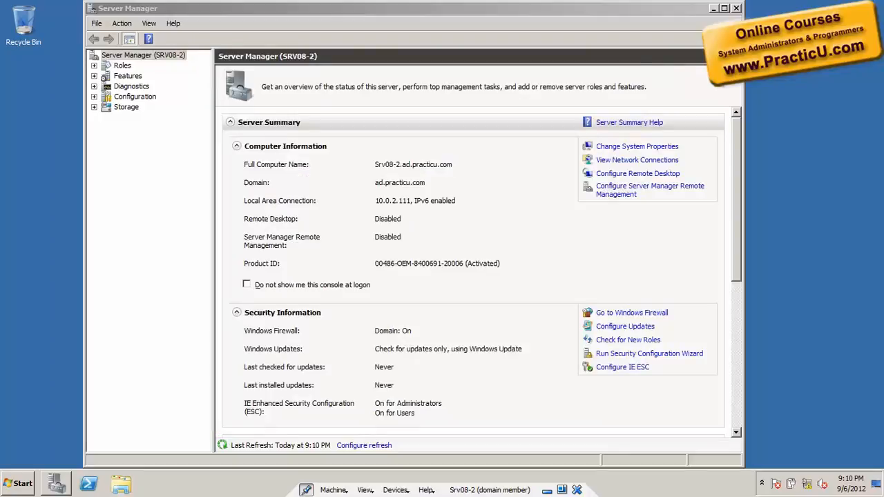
# Step: Review the Network Load Balancing and Failover Clustering descriptions in the Add Features Wizard, and cancel it without installing anything
pyautogui.click(109, 77)
pyautogui.rightClick(109, 76)
pyautogui.click(141, 82)
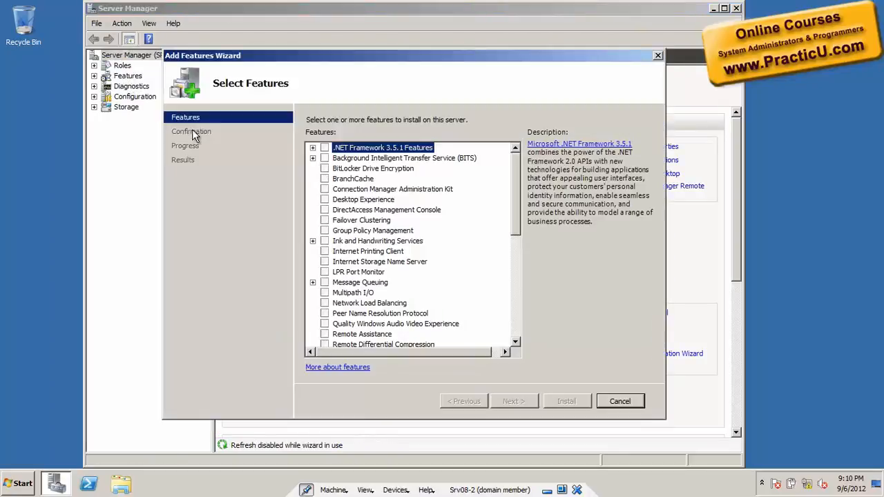
pyautogui.press('n')
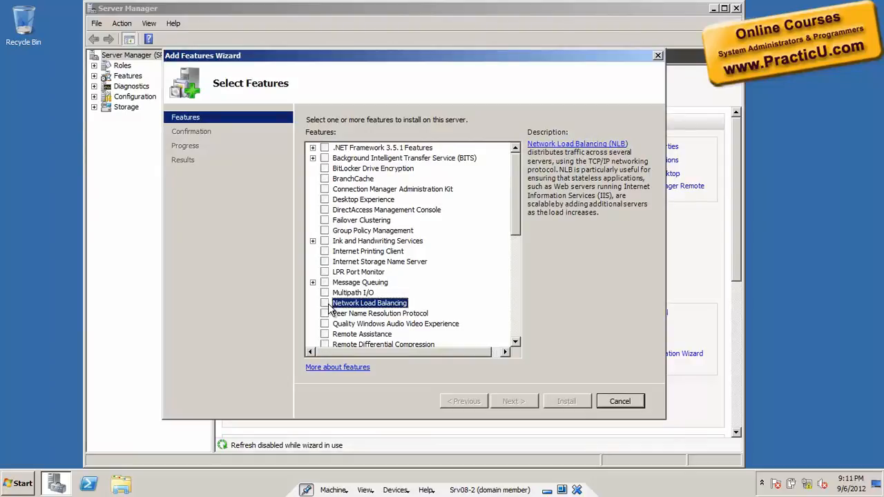
pyautogui.press('f')
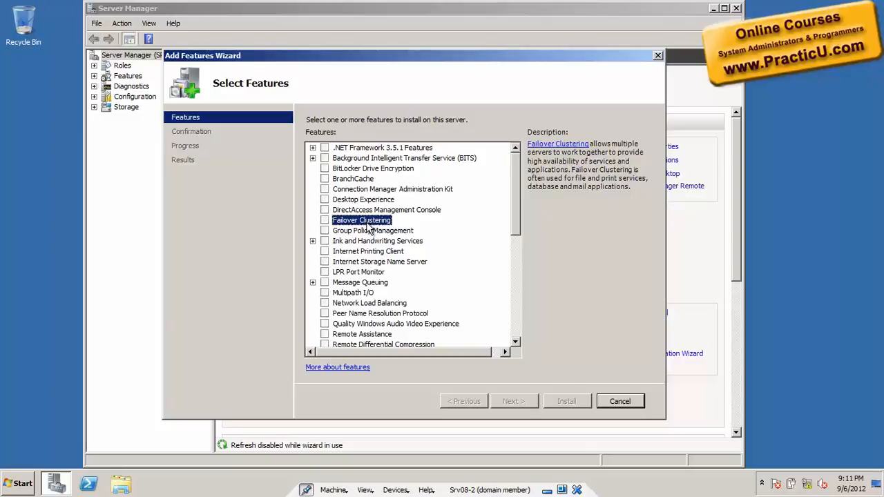
pyautogui.press('n')
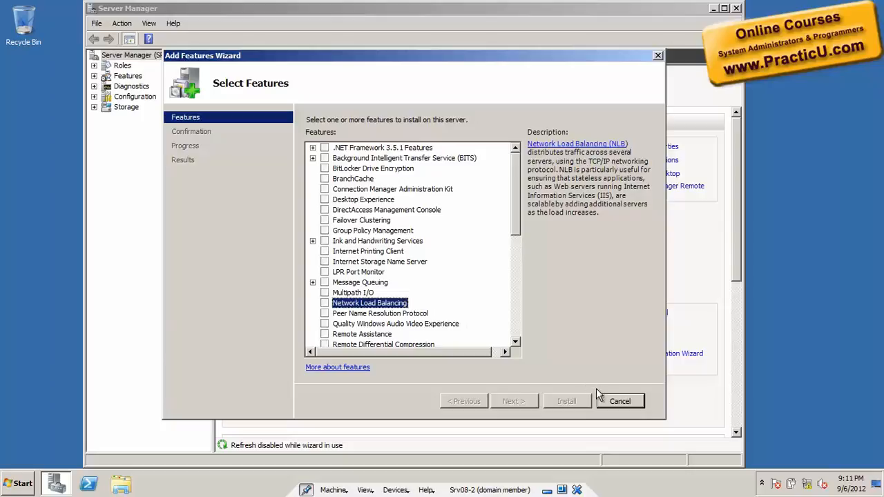
pyautogui.click(615, 402)
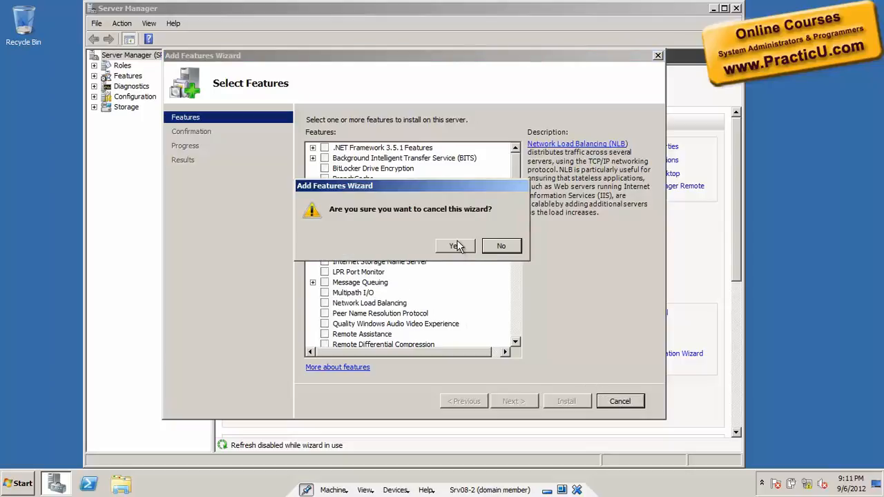
pyautogui.click(455, 247)
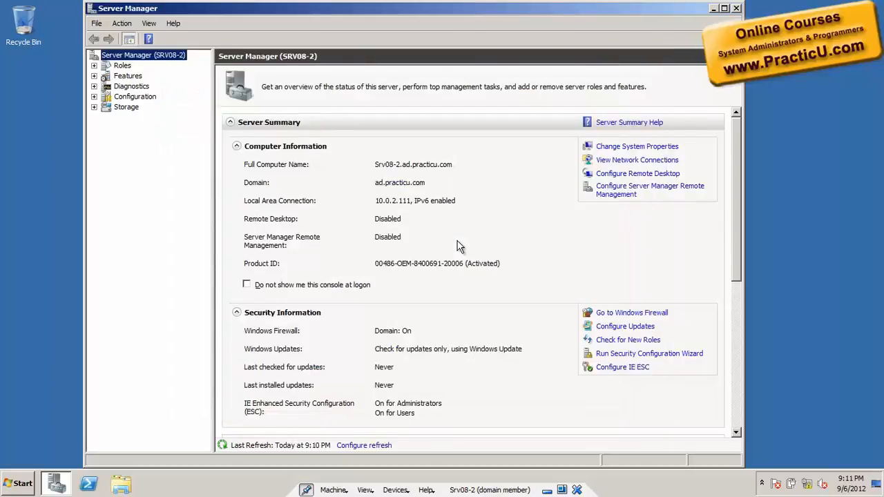
# Step: Browse the contents of the EXCH201064 disc in drive D: and run its Setup application
pyautogui.click(715, 9)
pyautogui.press('super+e')
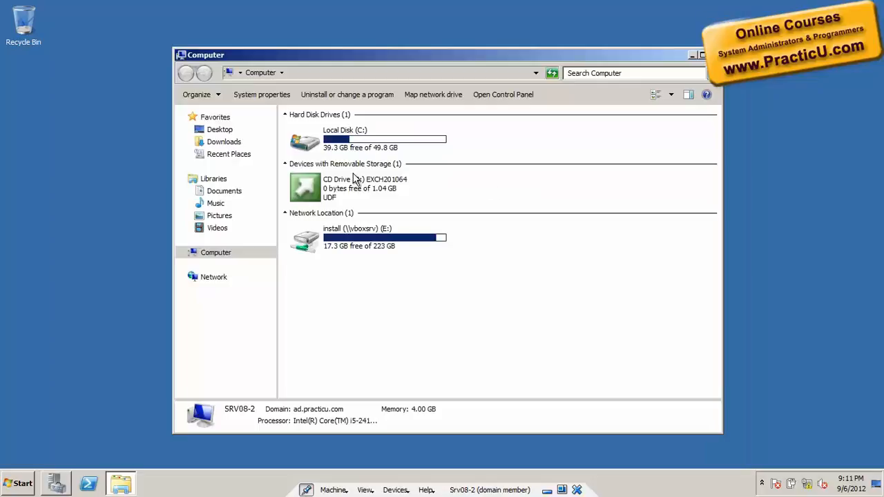
pyautogui.rightClick(351, 197)
pyautogui.click(367, 205)
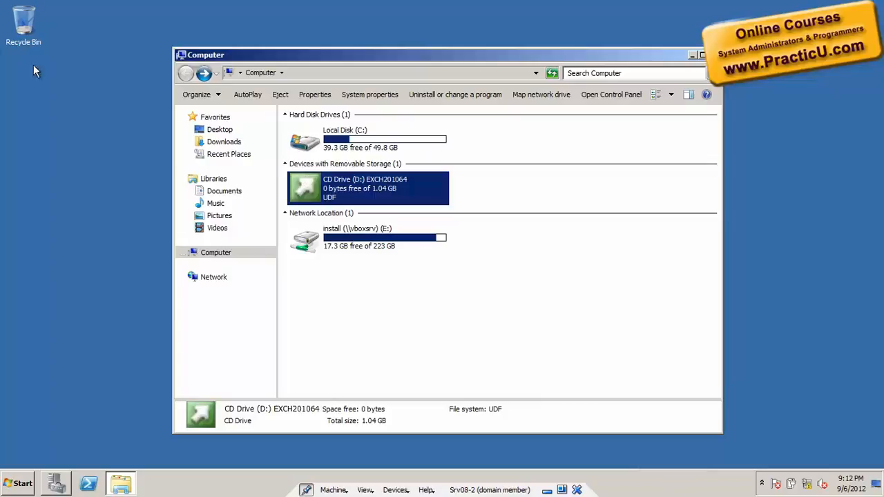
pyautogui.rightClick(327, 191)
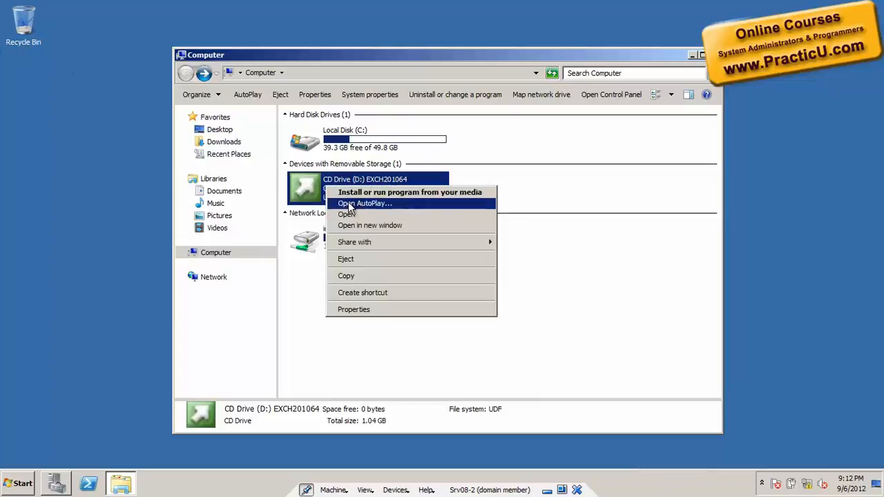
pyautogui.click(349, 212)
pyautogui.click(351, 216)
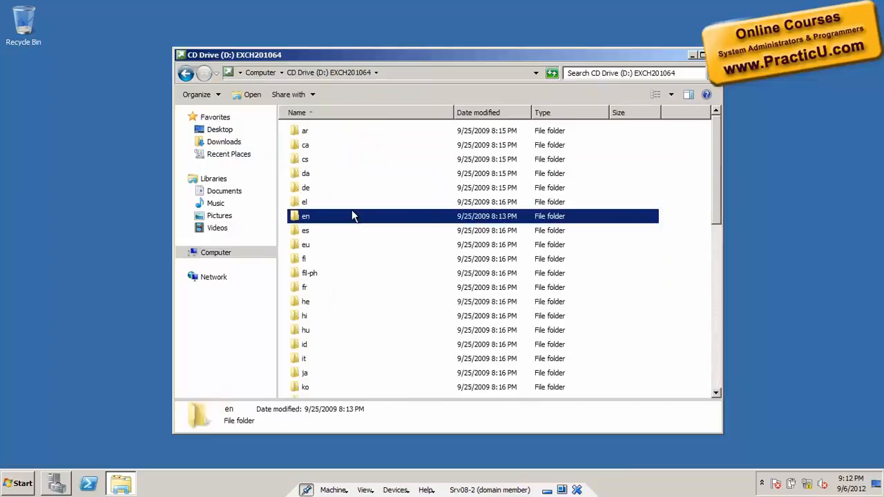
pyautogui.scroll(-10, 353, 296)
pyautogui.doubleClick(338, 392)
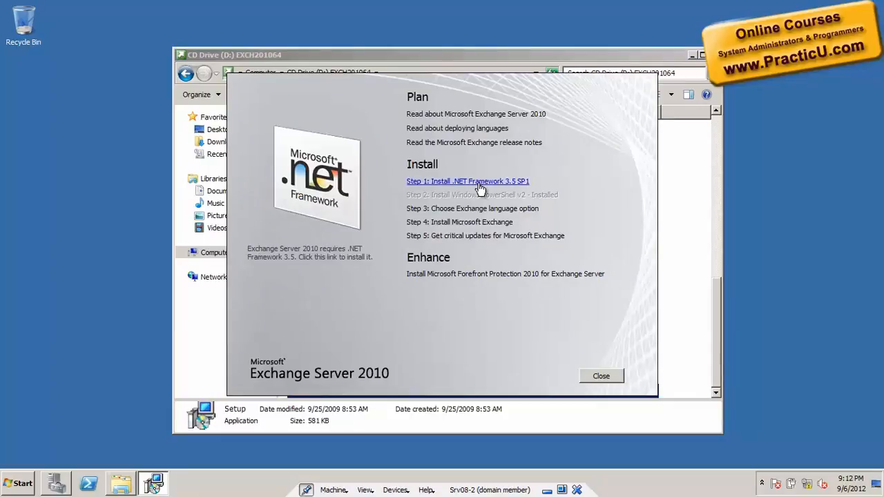
# Step: In Server Manager, select the .NET Framework 3.5.1 and WCF Activation features for installation, adding the required role services
pyautogui.click(56, 490)
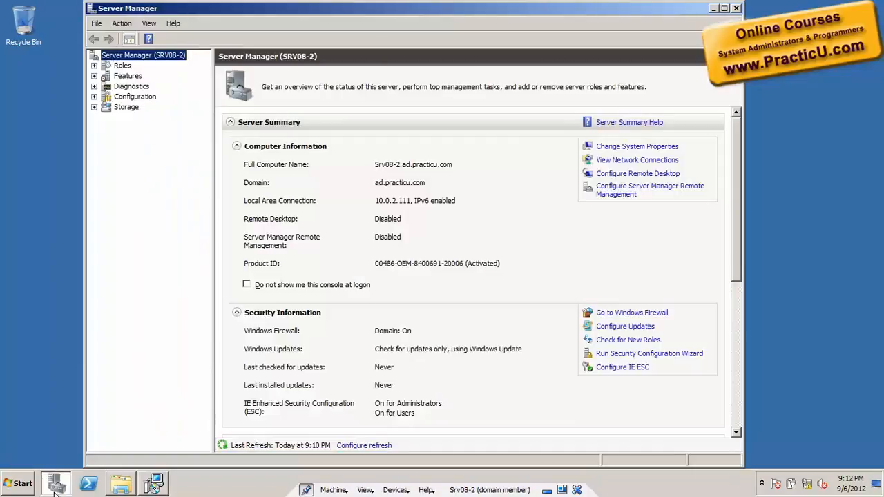
pyautogui.rightClick(119, 74)
pyautogui.click(131, 81)
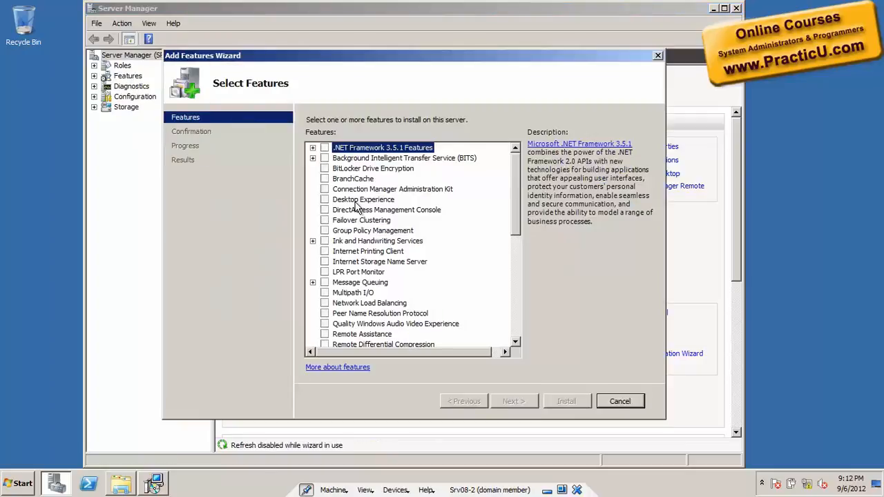
pyautogui.click(313, 149)
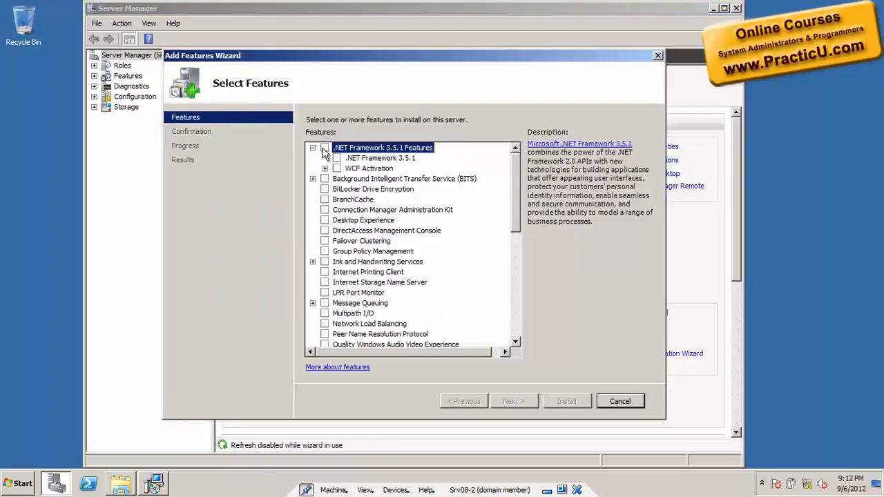
pyautogui.click(336, 158)
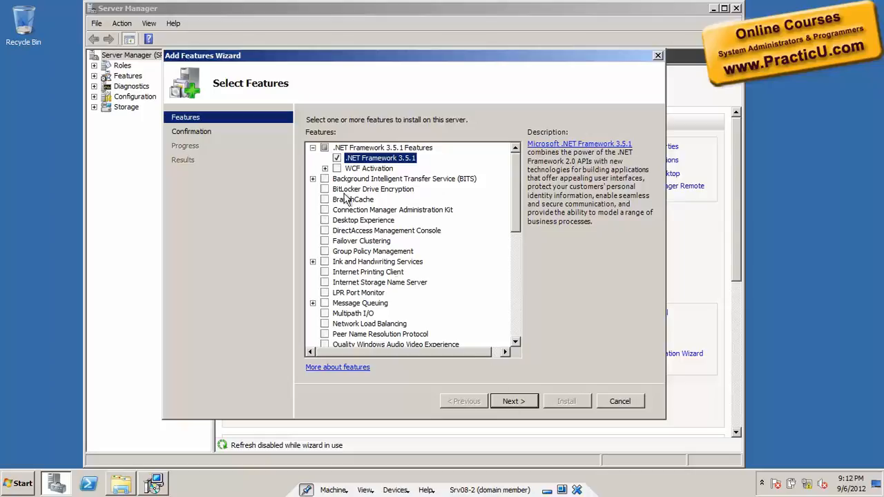
pyautogui.click(325, 169)
pyautogui.click(336, 169)
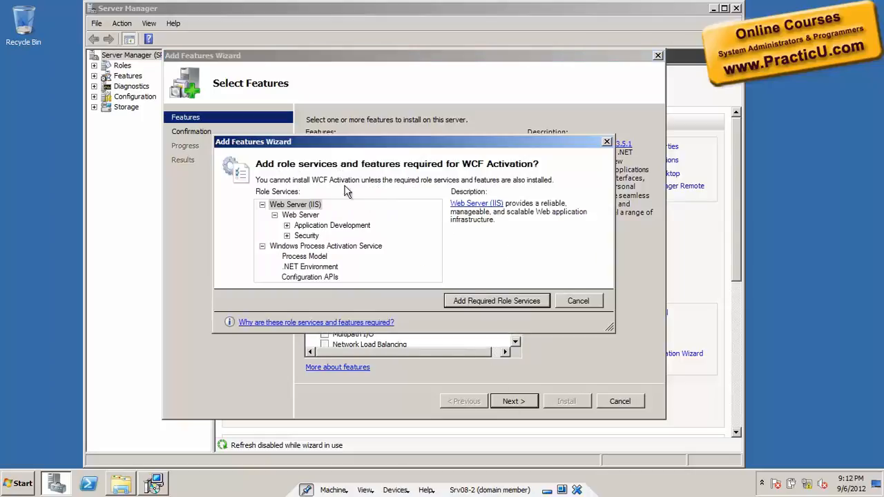
pyautogui.click(494, 301)
# Step: Install the selected features with the preselected Web Server (IIS) role services, and return to the Exchange setup screen
pyautogui.click(514, 401)
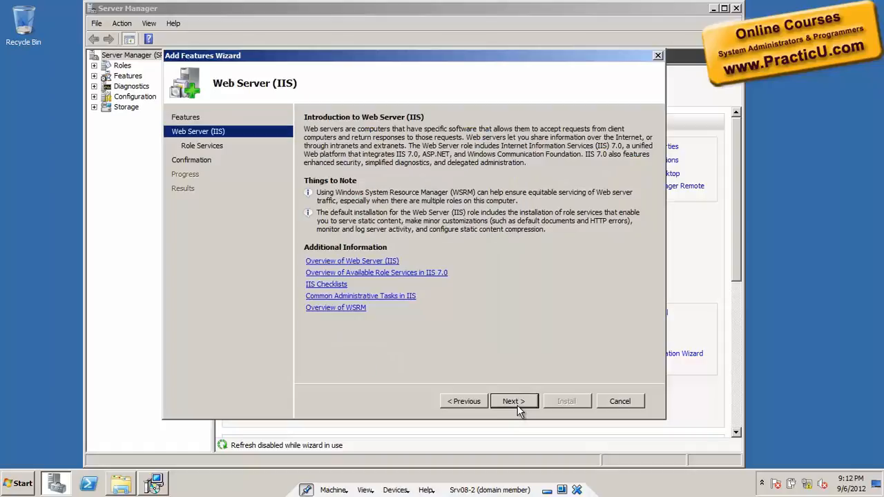
pyautogui.click(515, 401)
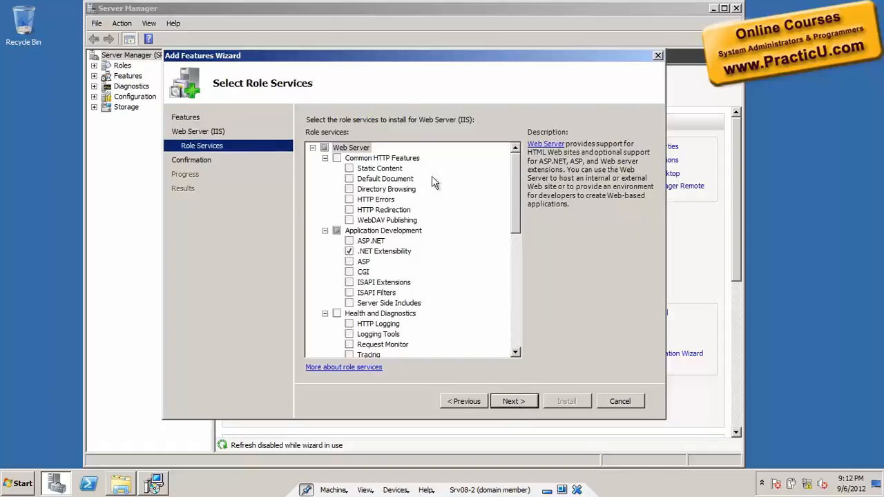
pyautogui.click(514, 402)
pyautogui.click(567, 400)
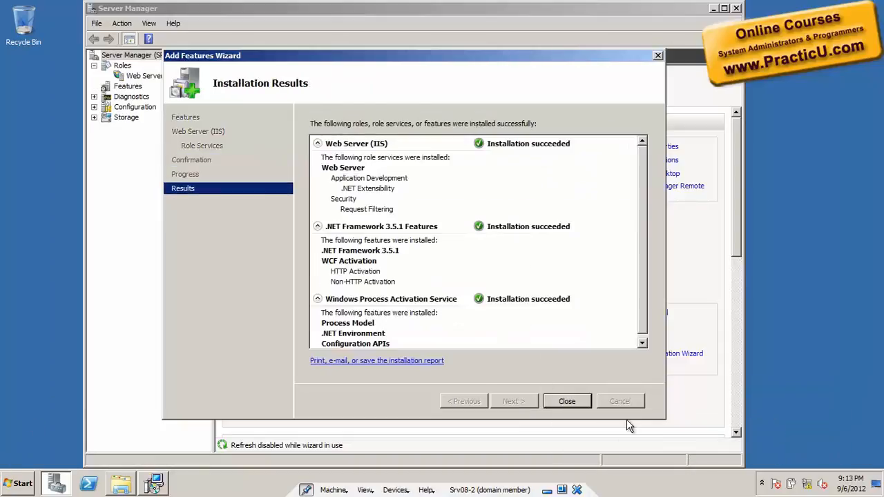
pyautogui.click(574, 402)
pyautogui.click(715, 8)
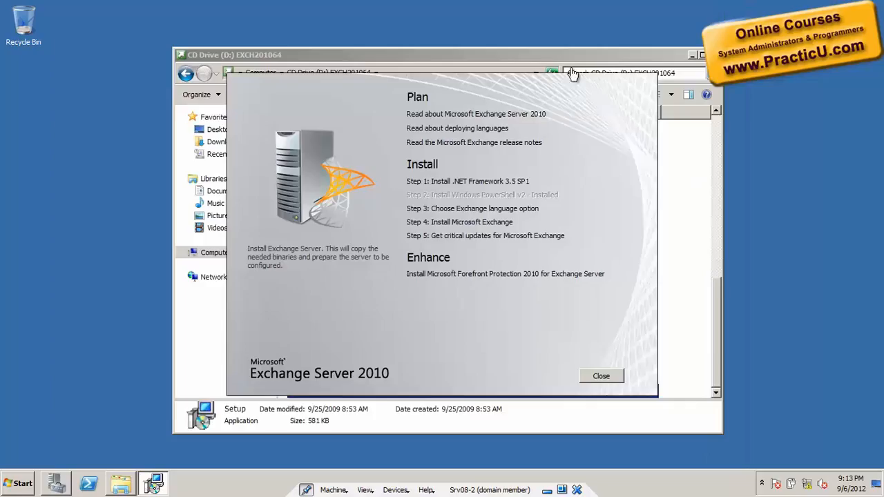
# Step: Choose to install only languages from the DVD and start the Microsoft Exchange installation
pyautogui.click(478, 209)
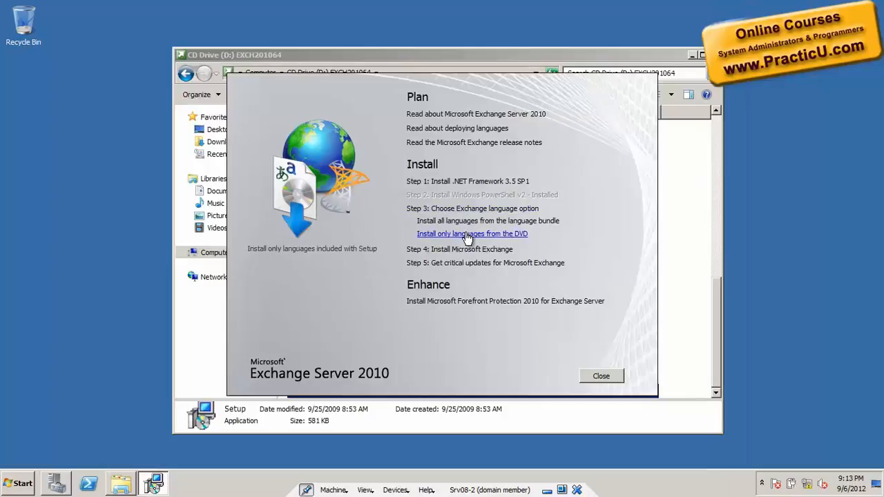
pyautogui.click(468, 233)
pyautogui.click(473, 224)
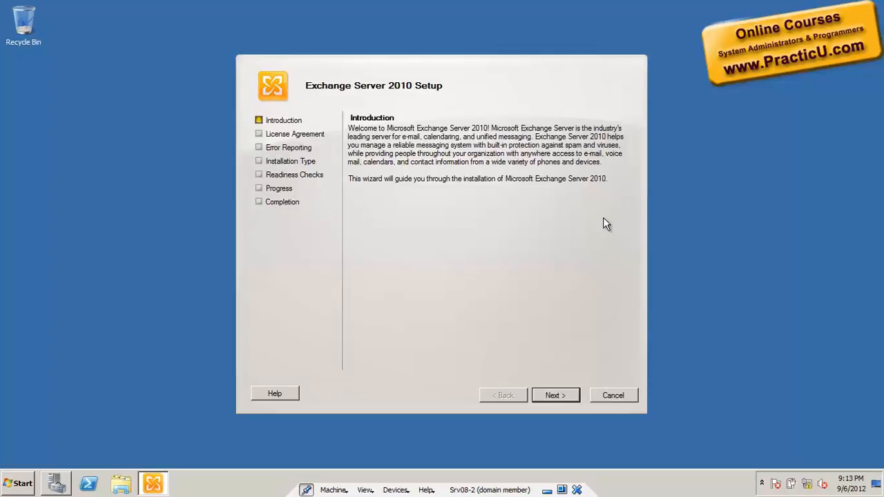
# Step: Accept the license agreement terms and continue with Exchange Error Reporting set to No
pyautogui.click(555, 394)
pyautogui.click(429, 313)
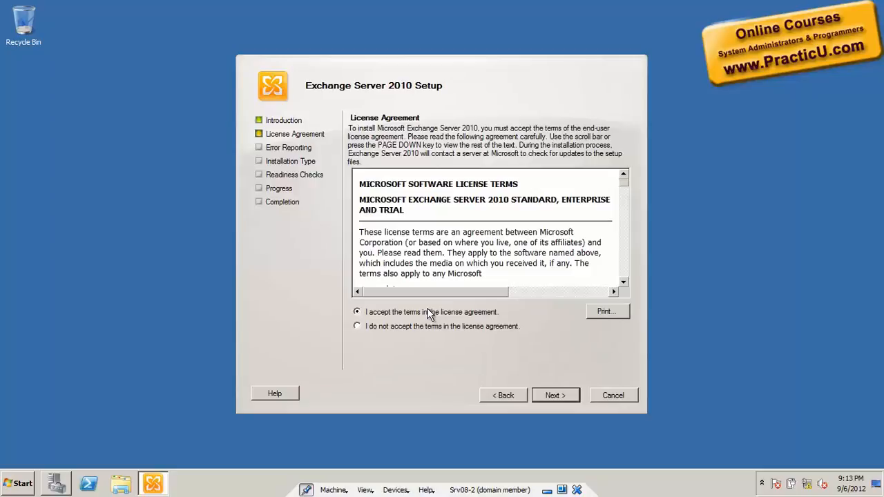
pyautogui.click(550, 397)
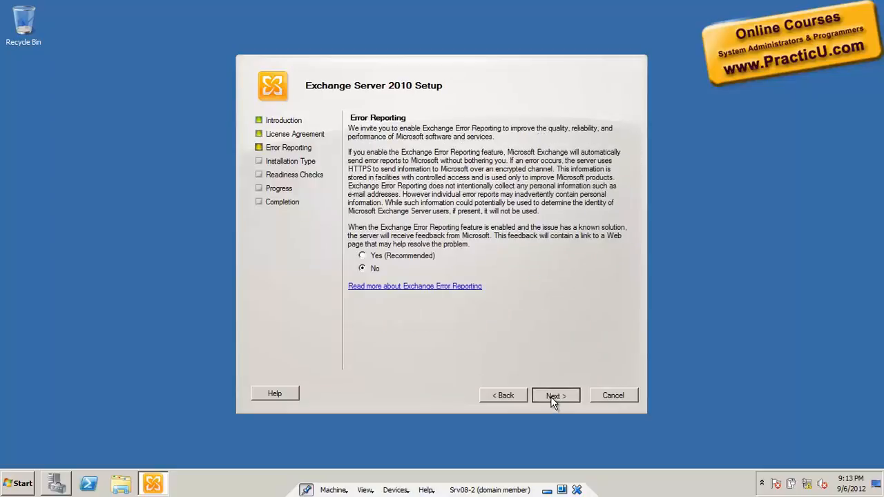
pyautogui.click(550, 397)
# Step: Choose a custom Exchange Server installation with the Client Access and Hub Transport roles
pyautogui.click(507, 284)
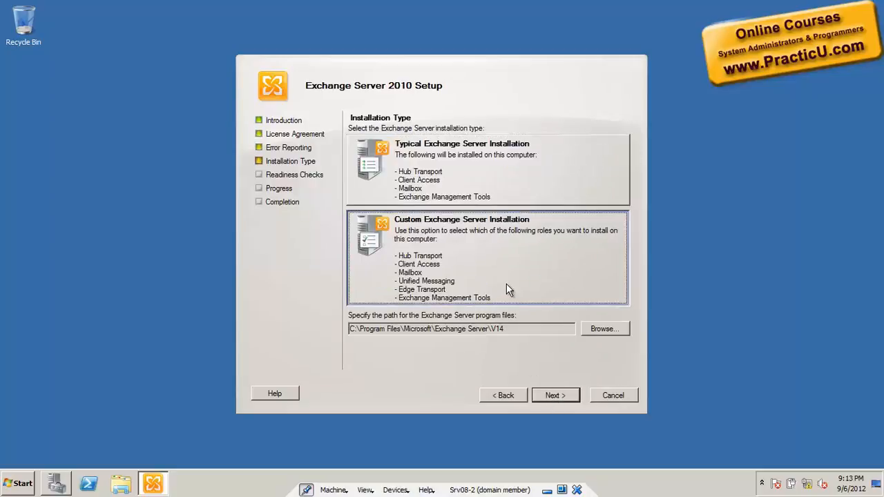
pyautogui.click(556, 393)
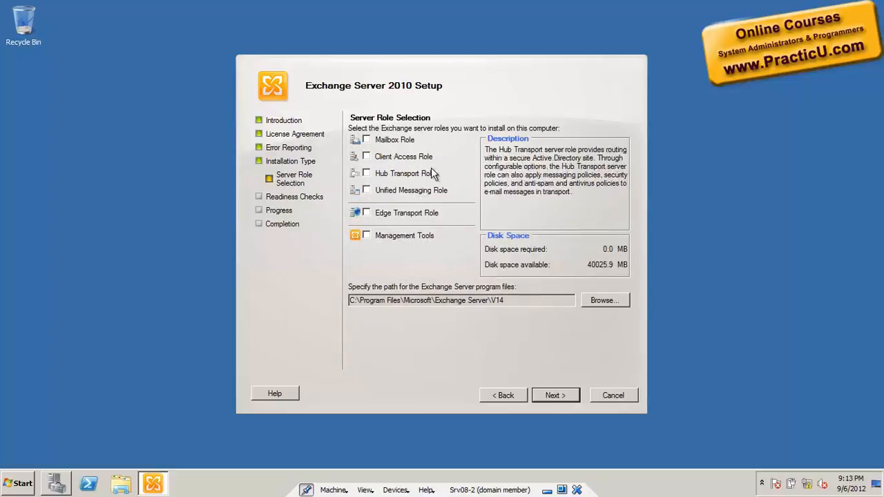
pyautogui.click(367, 156)
pyautogui.moveTo(379, 174)
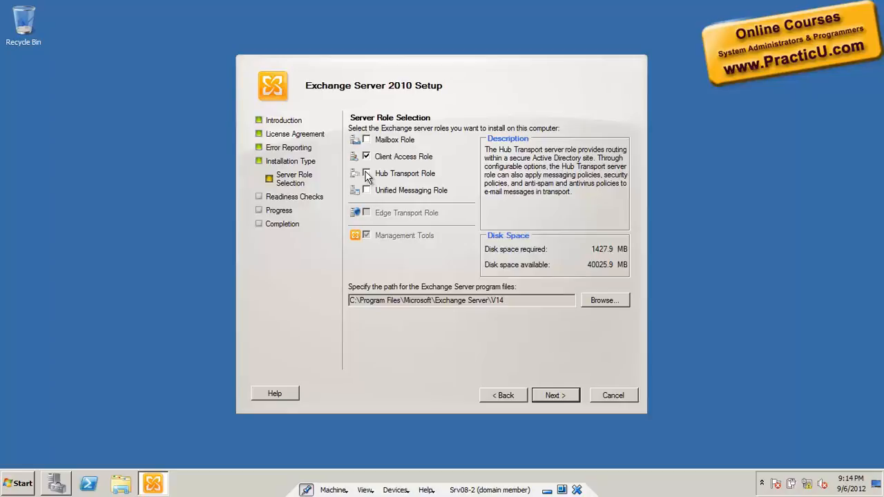
pyautogui.click(367, 175)
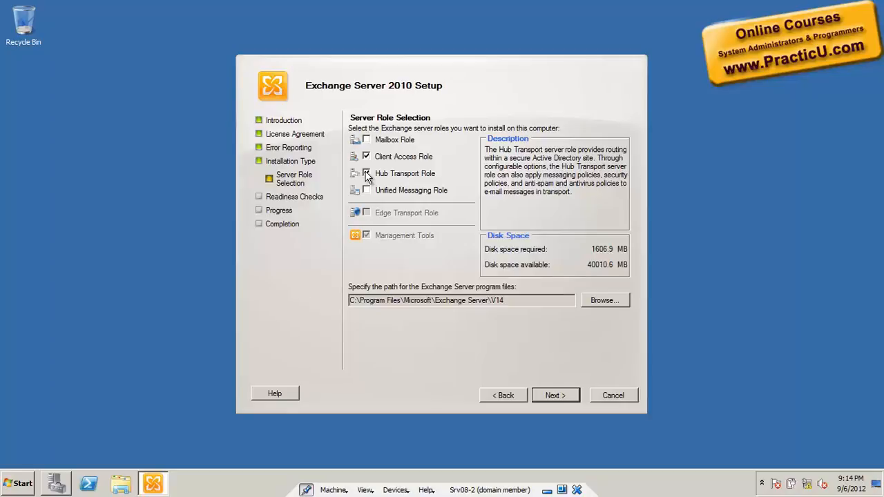
pyautogui.click(555, 396)
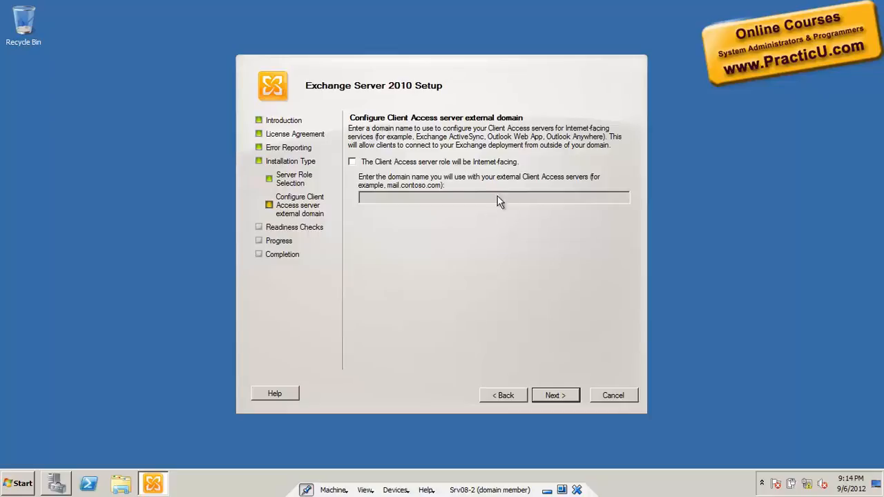
# Step: Leave the Client Access server role not Internet-facing and run the readiness checks
pyautogui.click(557, 396)
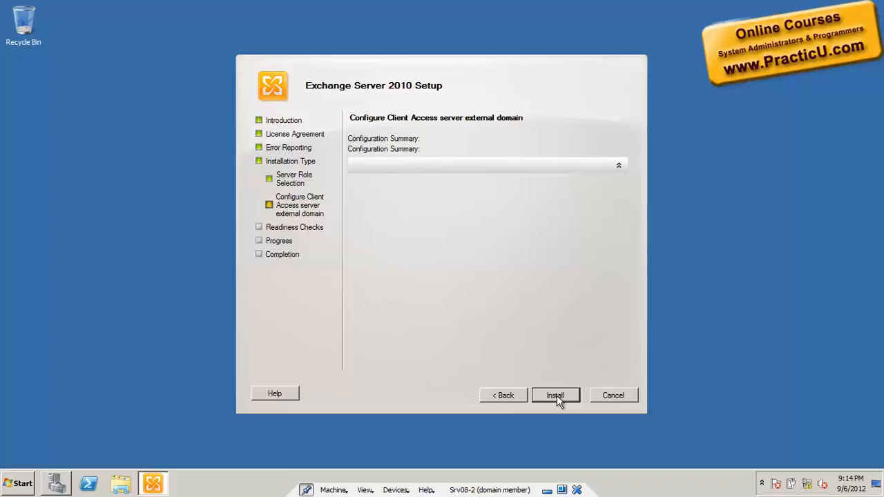
pyautogui.click(555, 395)
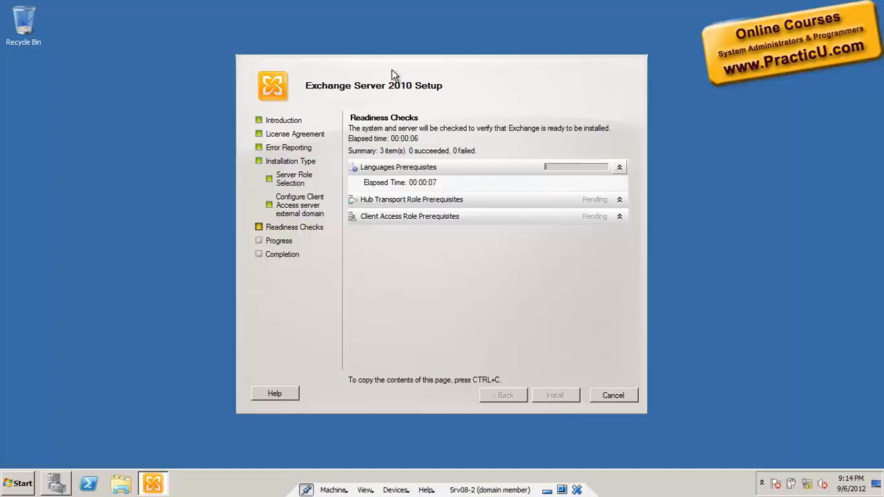
pyautogui.moveTo(393, 69); pyautogui.dragTo(388, 63)
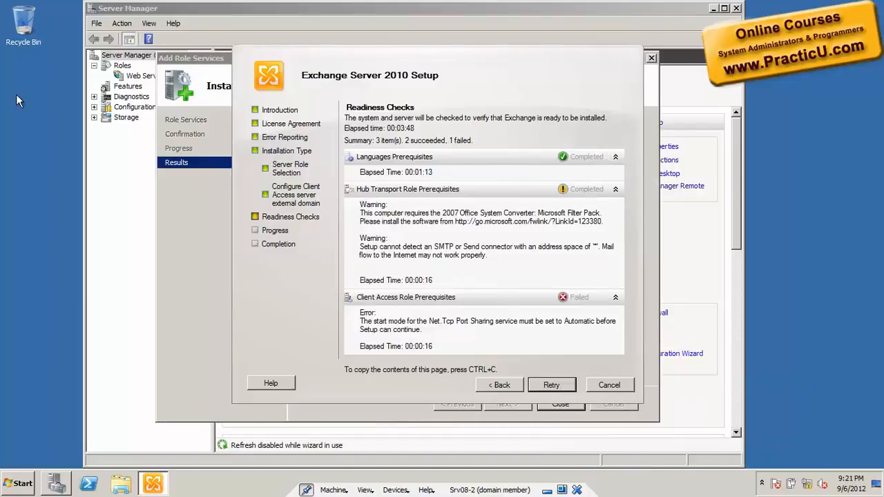
# Step: Switch to Server Manager, review the Web Server (IIS) installation results and close the Add Role Services wizard
pyautogui.click(201, 249)
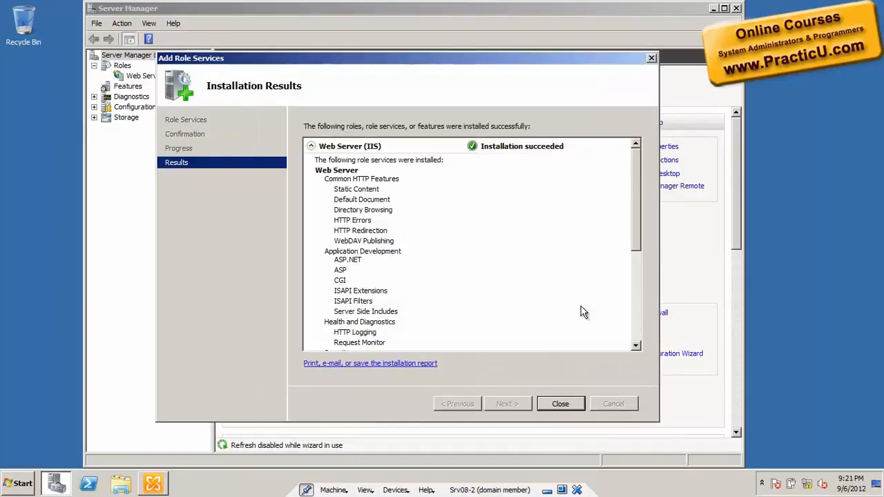
pyautogui.moveTo(638, 225); pyautogui.dragTo(652, 134)
pyautogui.click(568, 408)
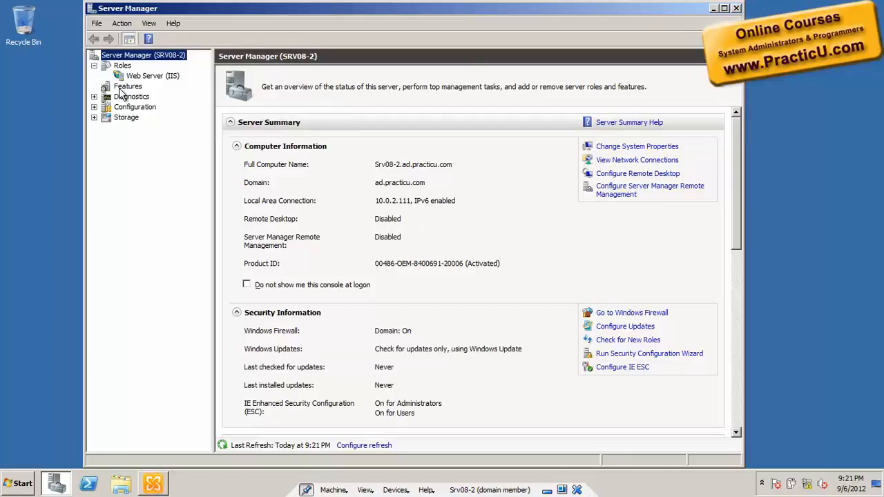
# Step: Display the server's Services list in Server Manager and hide the Actions pane
pyautogui.click(94, 109)
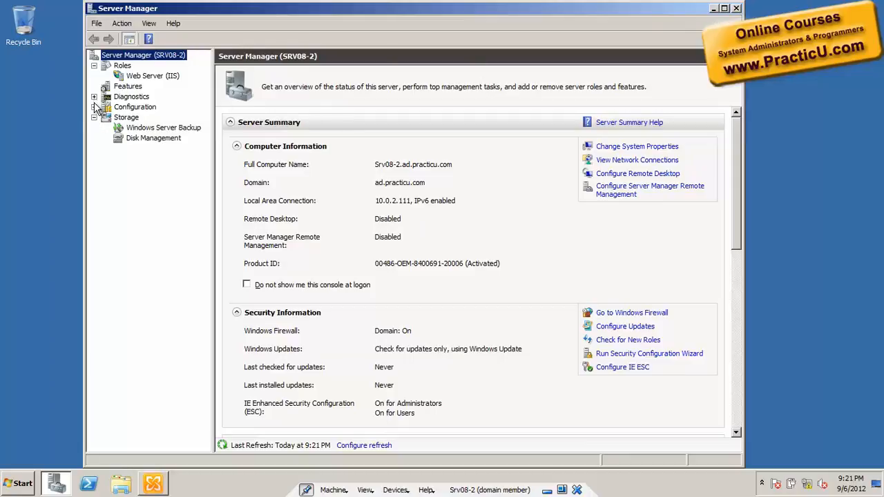
pyautogui.click(94, 108)
pyautogui.click(131, 139)
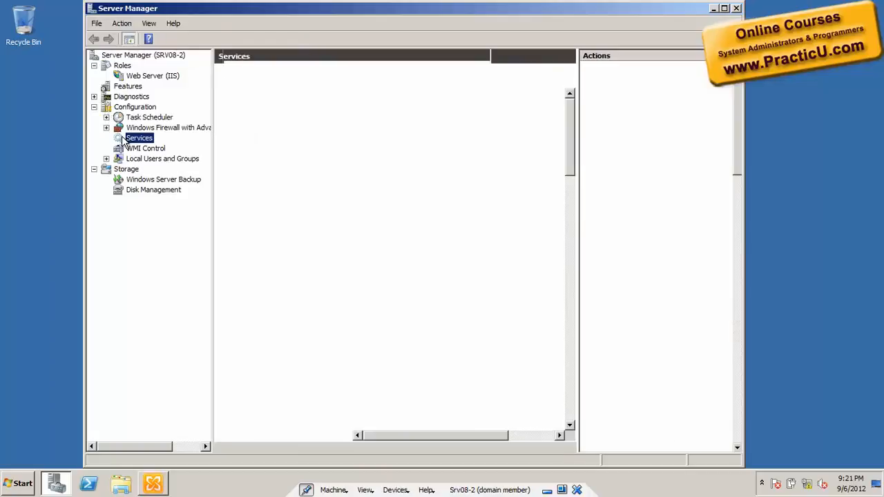
pyautogui.click(388, 204)
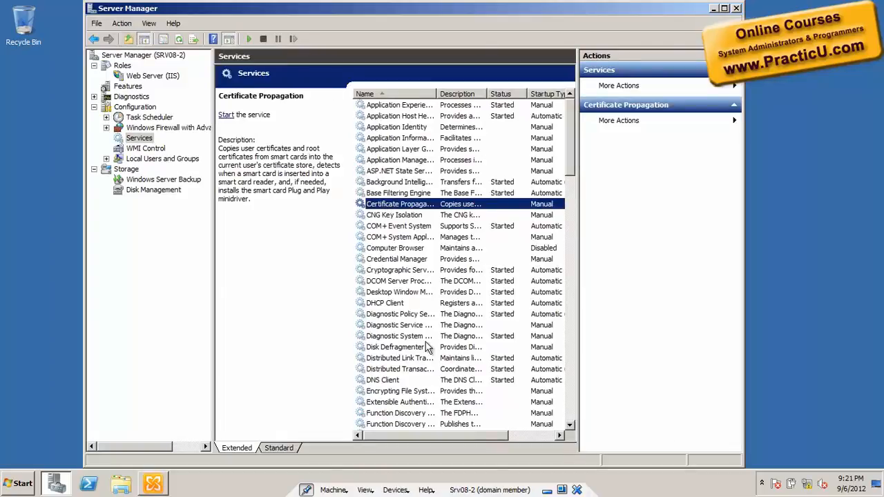
pyautogui.click(228, 39)
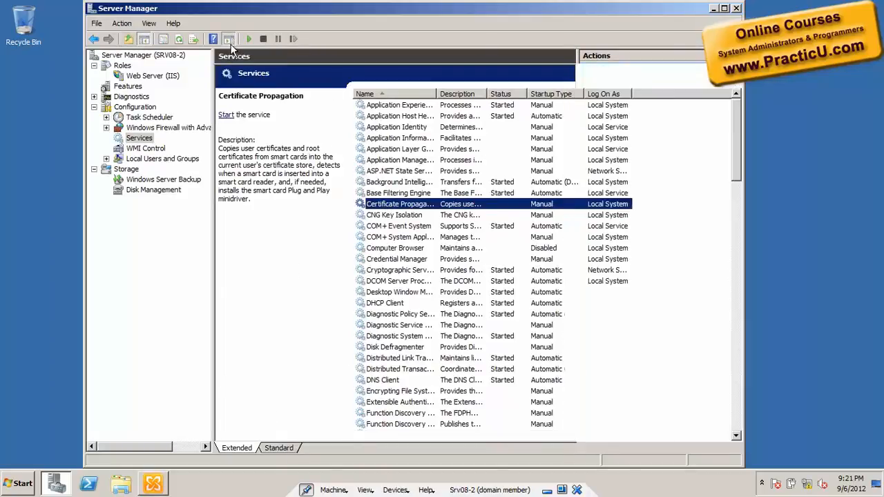
# Step: Set the startup type of the Net.Tcp Port Sharing Service to Automatic, as the failed readiness check requires
pyautogui.hotkey('alt', 'Tab')
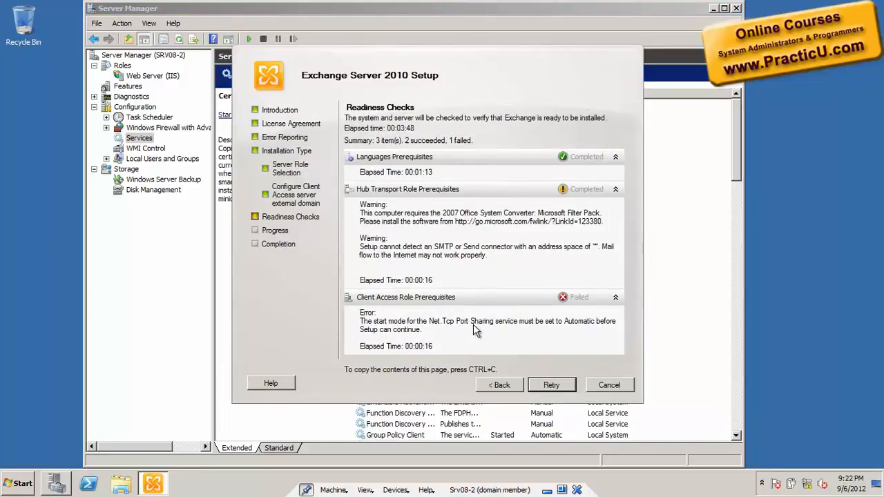
pyautogui.hotkey('alt', 'Tab')
pyautogui.click(407, 236)
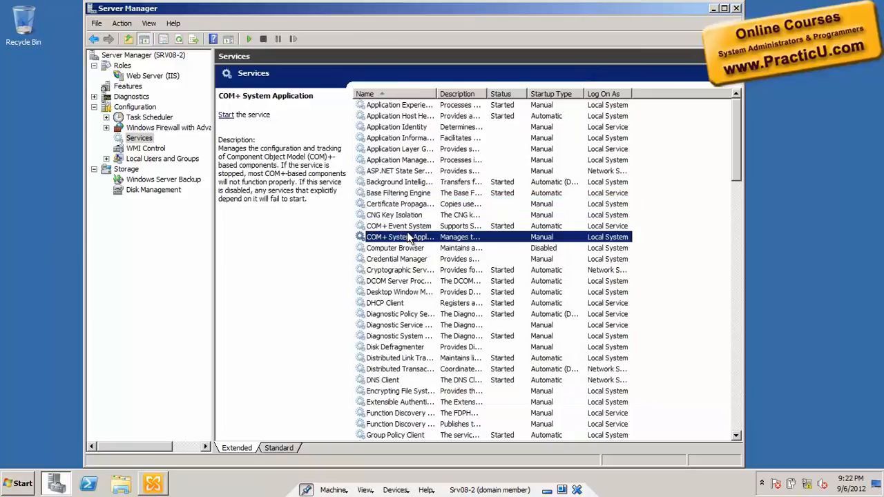
pyautogui.press('n')
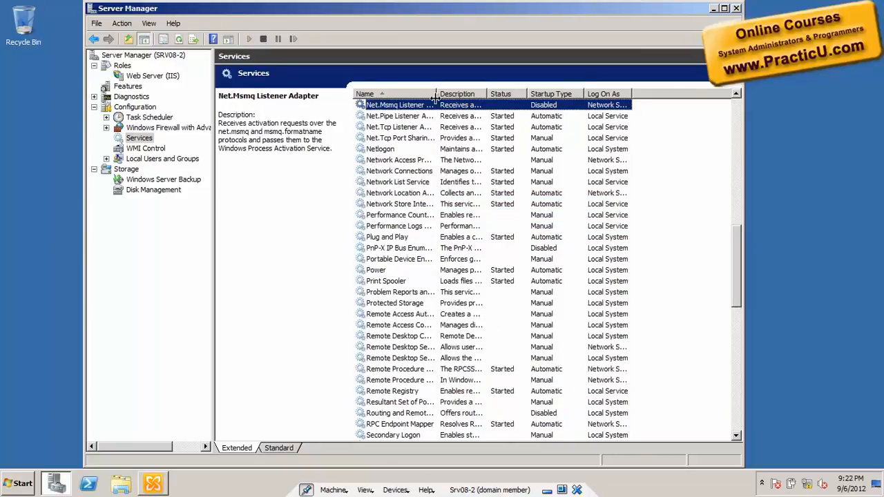
pyautogui.click(421, 139)
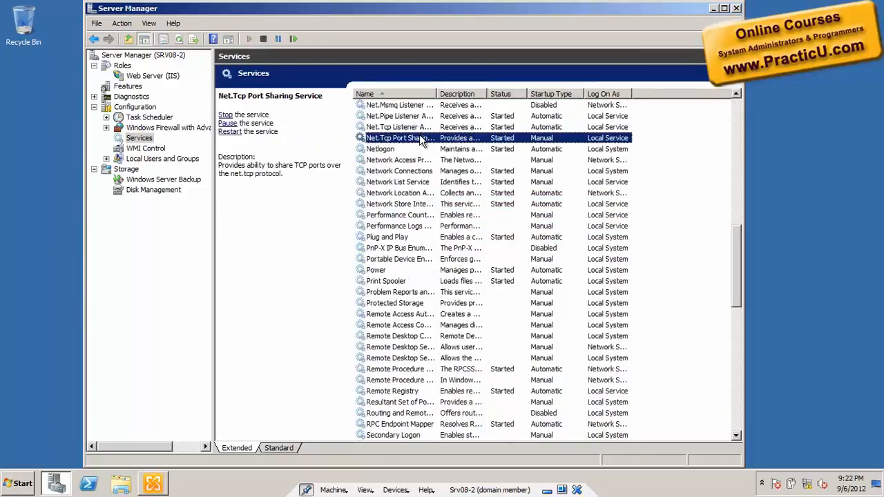
pyautogui.doubleClick(391, 142)
pyautogui.click(449, 224)
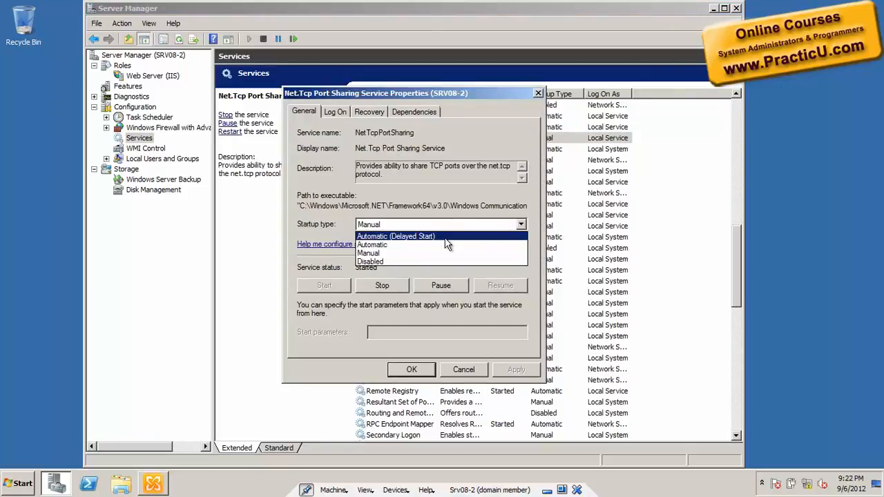
pyautogui.click(447, 245)
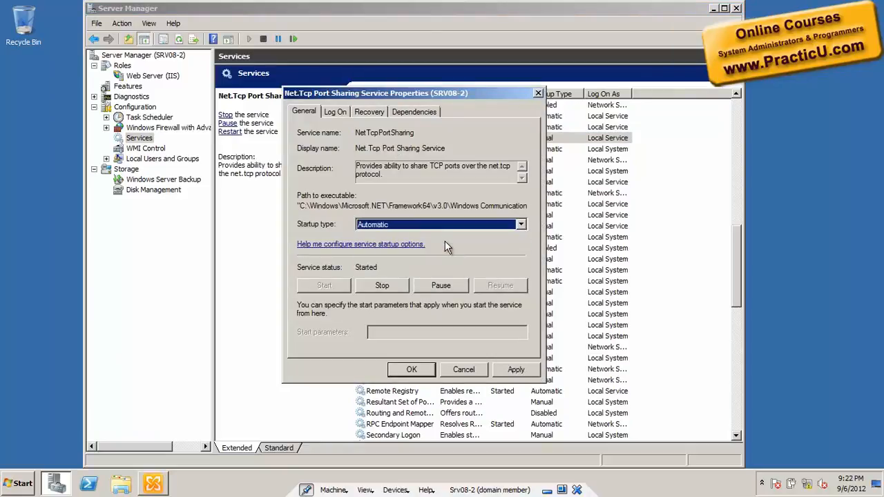
pyautogui.click(412, 369)
# Step: Return to Exchange Server 2010 Setup, retry the readiness checks and minimize Server Manager
pyautogui.hotkey('alt', 'Tab')
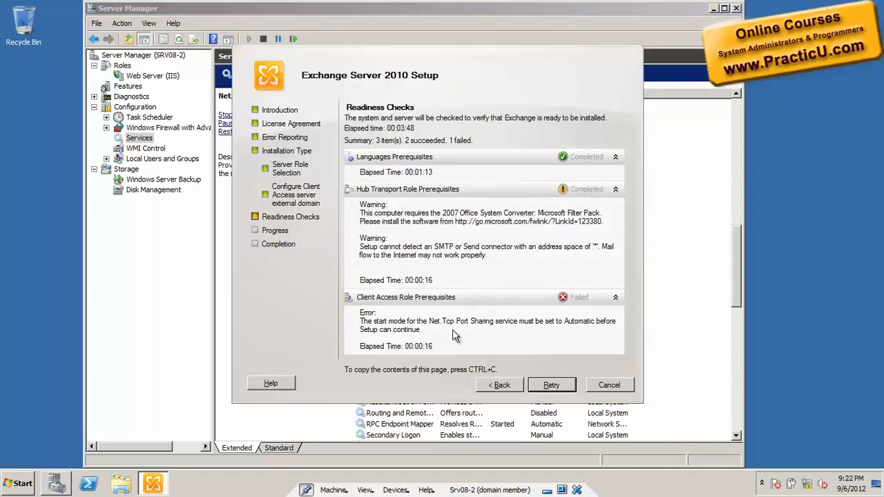
pyautogui.click(548, 386)
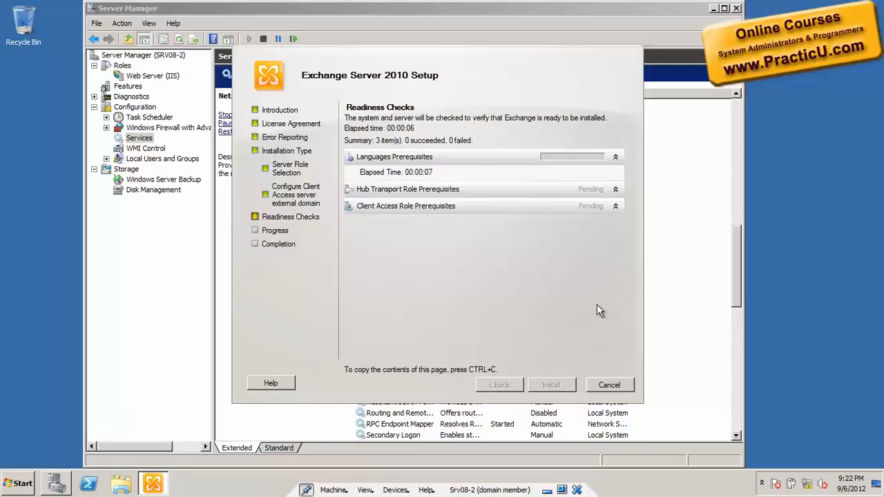
pyautogui.click(716, 9)
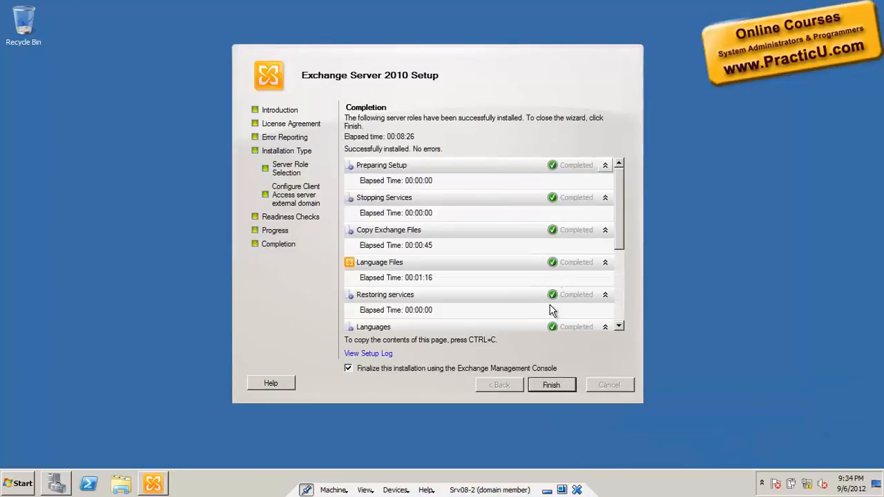
# Step: Finish Exchange setup with finalization in the Exchange Management Console, and exit the installer without getting critical updates
pyautogui.click(551, 385)
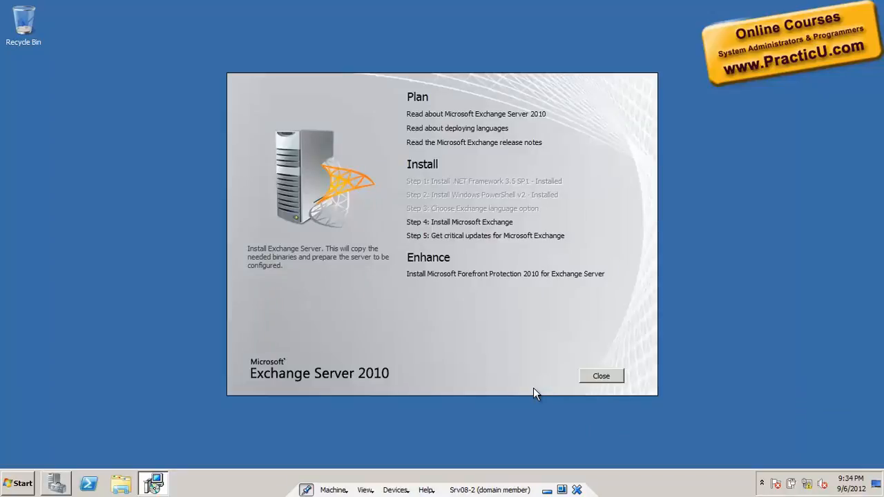
pyautogui.click(607, 376)
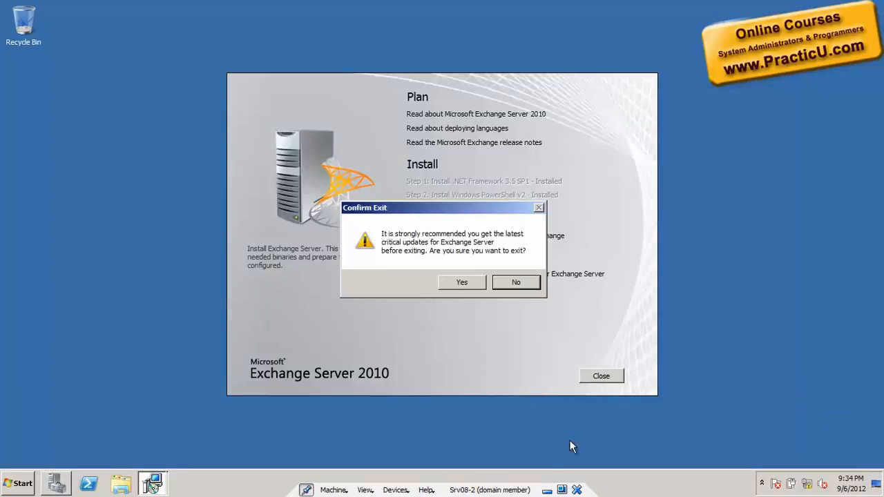
pyautogui.click(461, 281)
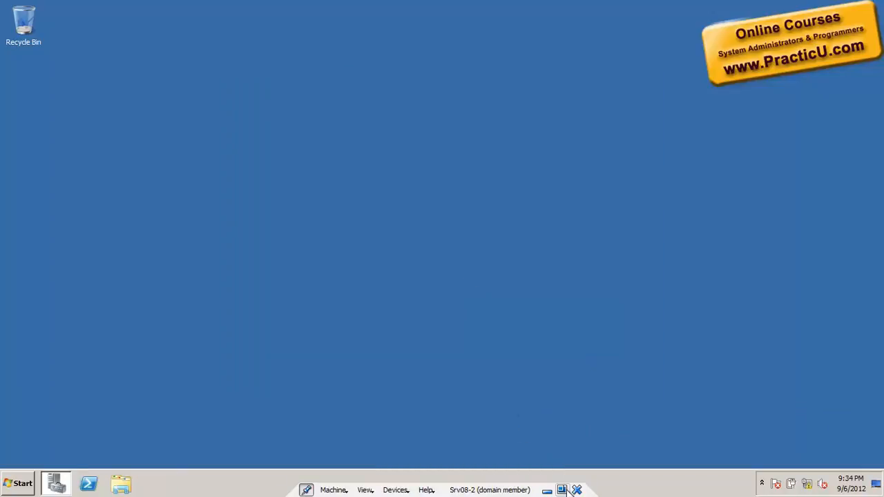
# Step: Install the Network Load Balancing feature on SRV08-2 through Server Manager and close the wizard
pyautogui.click(19, 484)
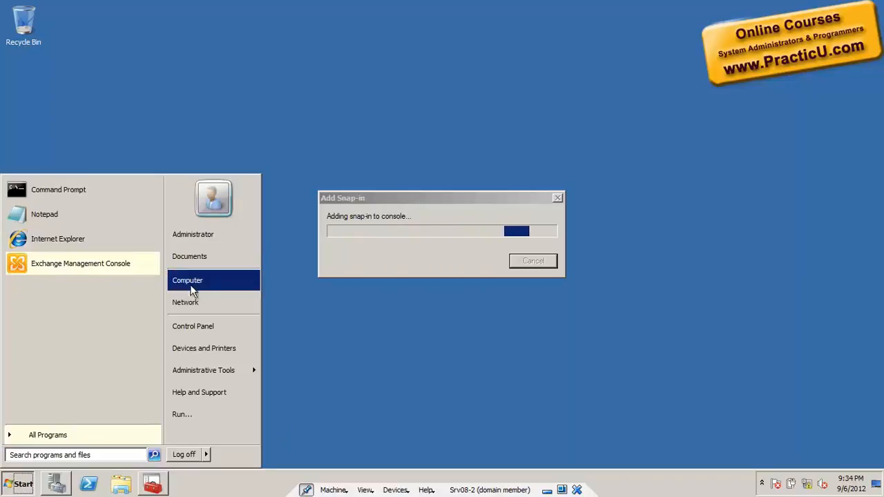
pyautogui.click(57, 483)
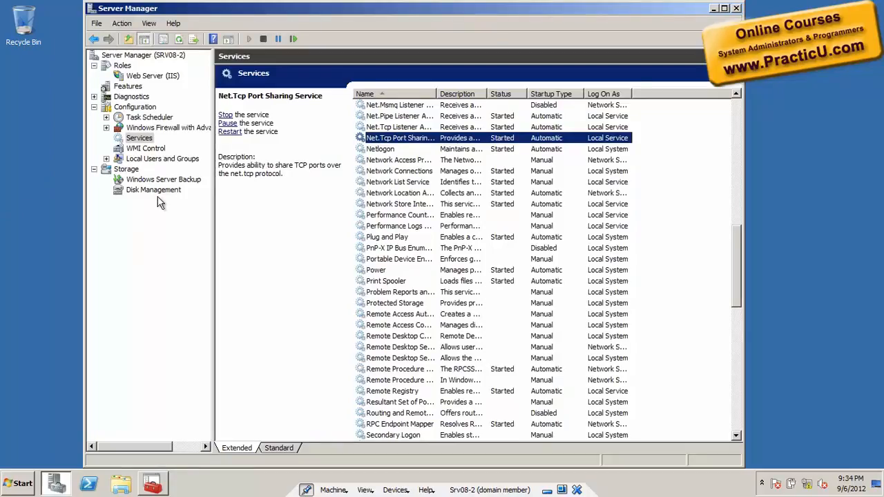
pyautogui.click(137, 88)
pyautogui.rightClick(140, 95)
pyautogui.click(162, 99)
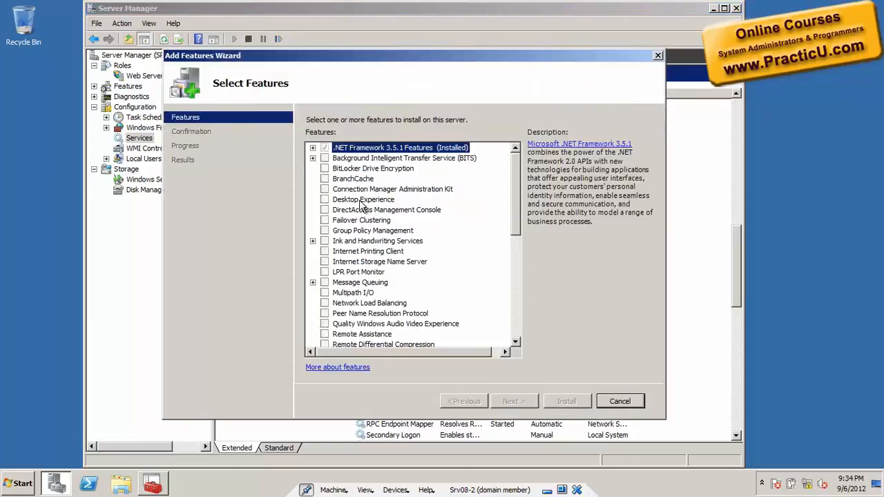
pyautogui.press('l')
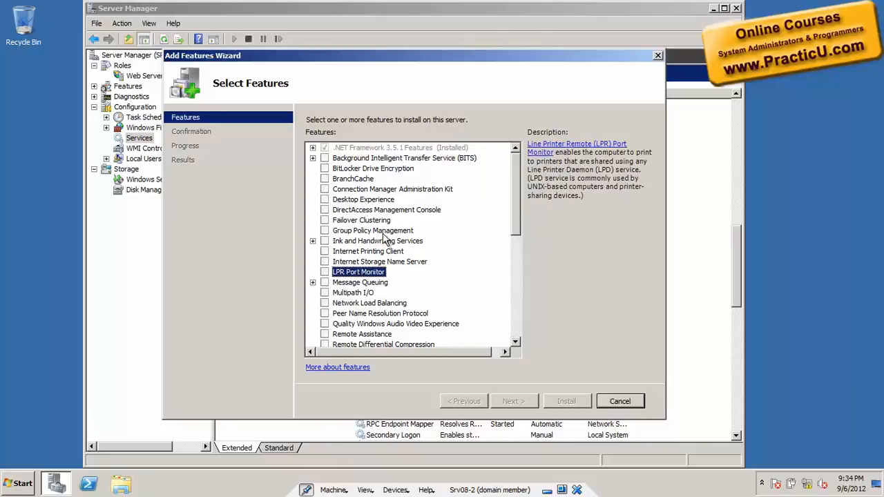
pyautogui.click(325, 302)
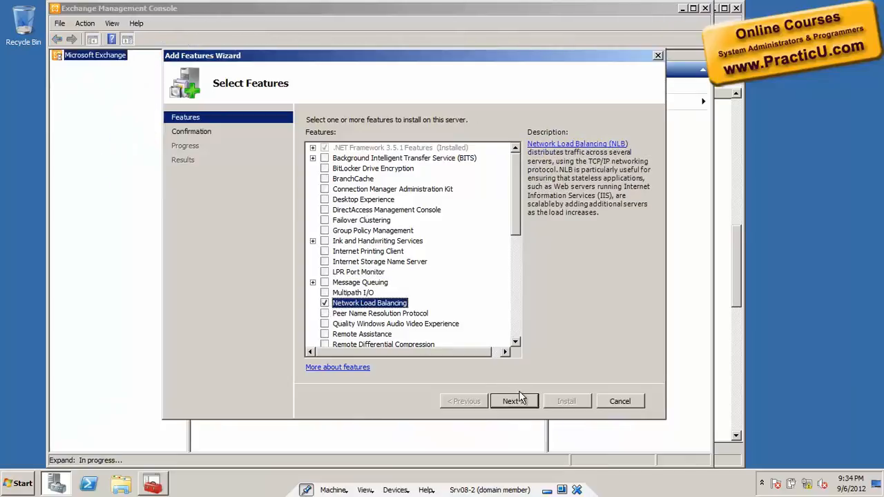
pyautogui.click(516, 400)
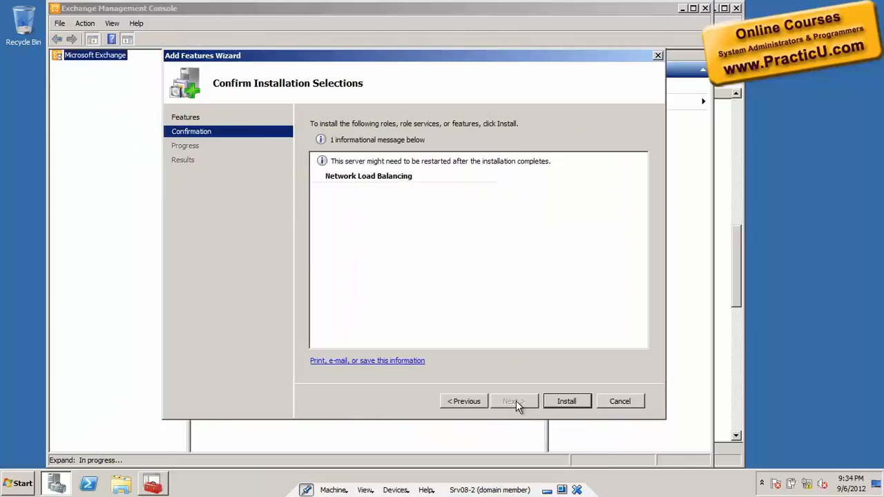
pyautogui.click(567, 401)
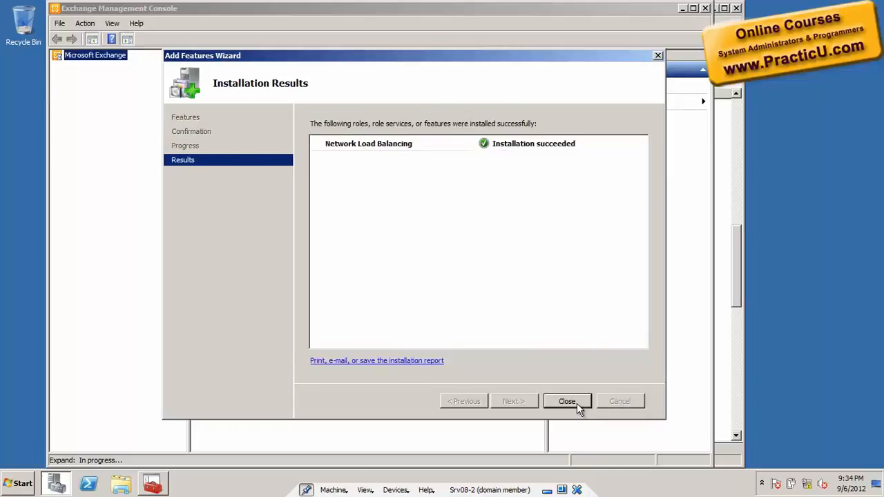
pyautogui.click(577, 403)
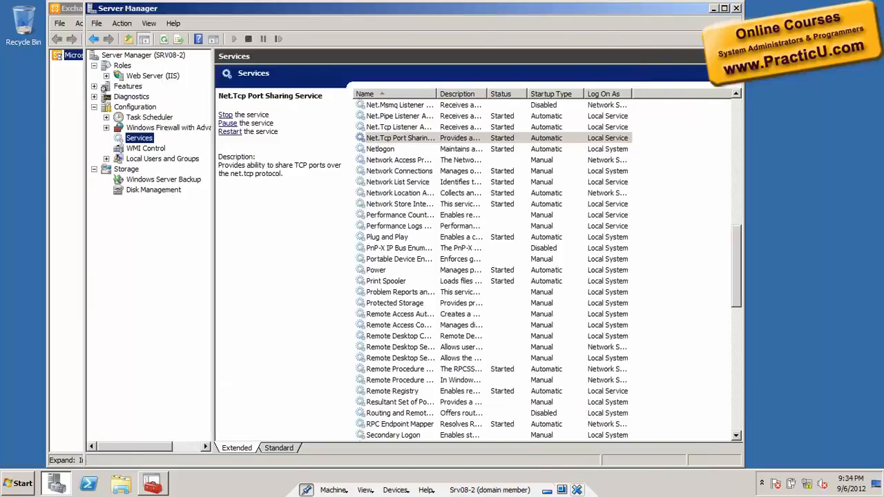
# Step: Switch to the Srv08-1 virtual machine and refresh Client Access under Server Configuration in the Exchange Management Console
pyautogui.click(565, 490)
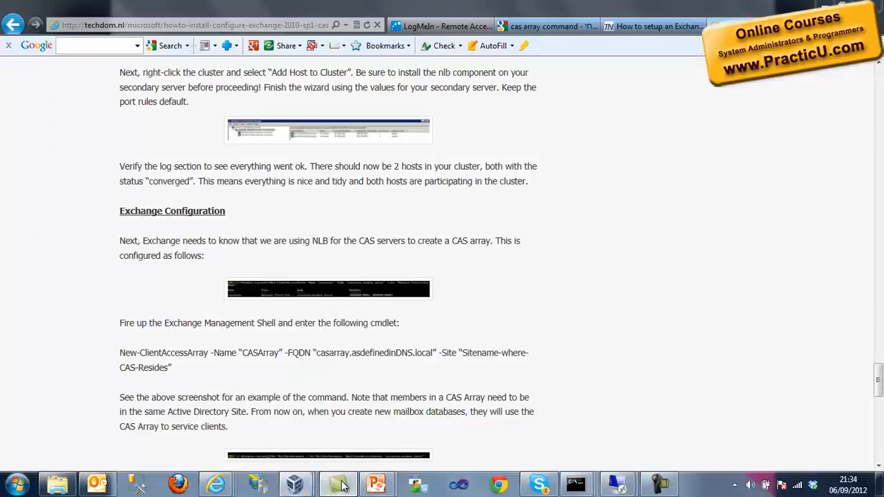
pyautogui.click(341, 483)
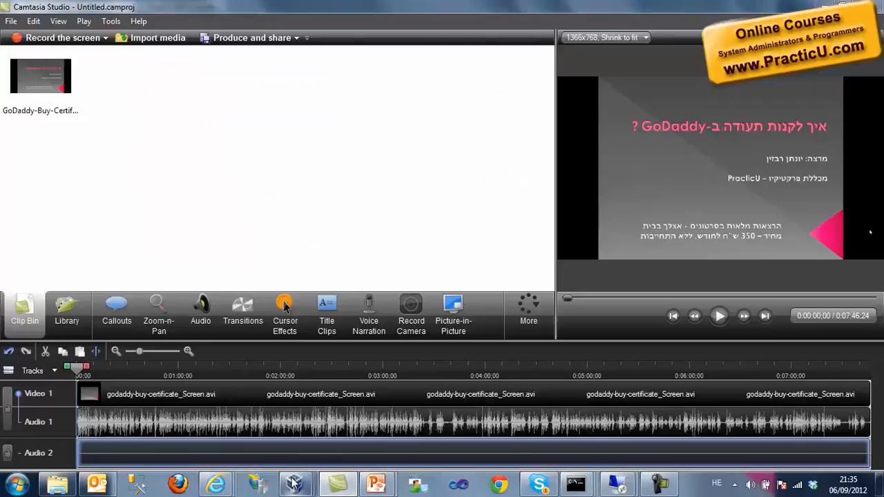
pyautogui.moveTo(287, 483)
pyautogui.click(284, 421)
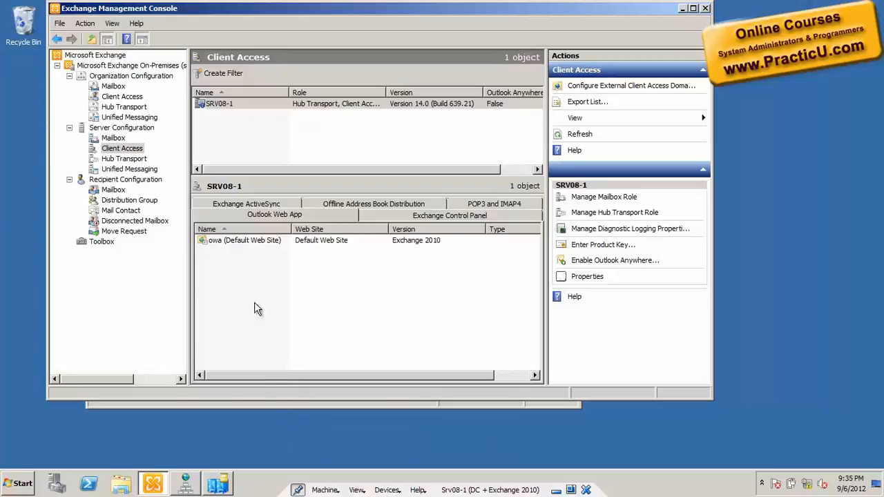
pyautogui.rightClick(122, 149)
pyautogui.click(144, 206)
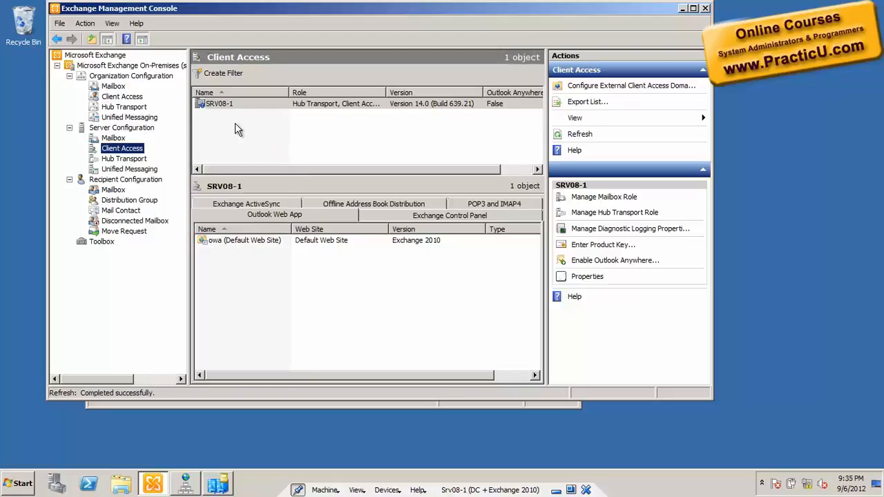
# Step: Maximize the console, refresh the Client Access server list and widen the Role column to check the roles of SRV08-2
pyautogui.click(693, 8)
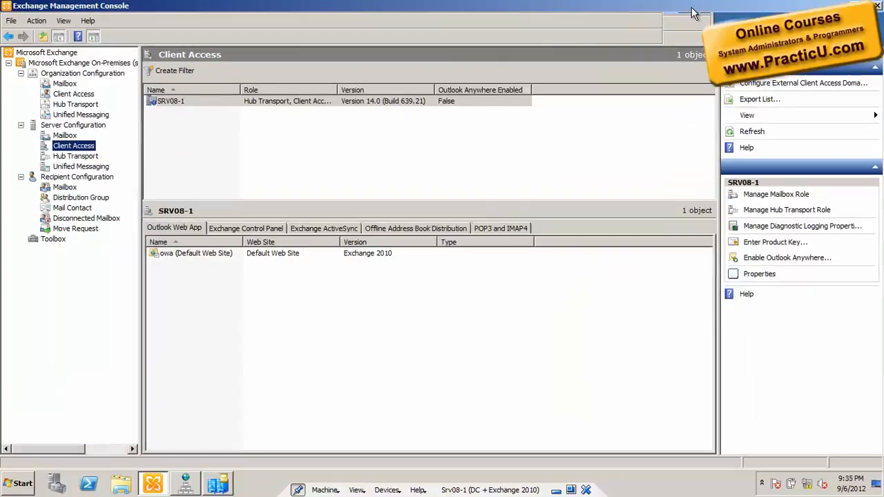
pyautogui.rightClick(283, 136)
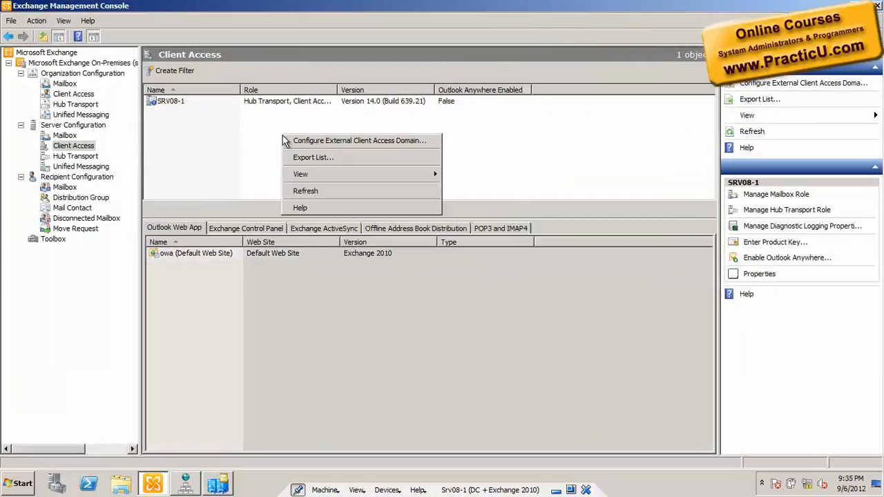
pyautogui.click(311, 191)
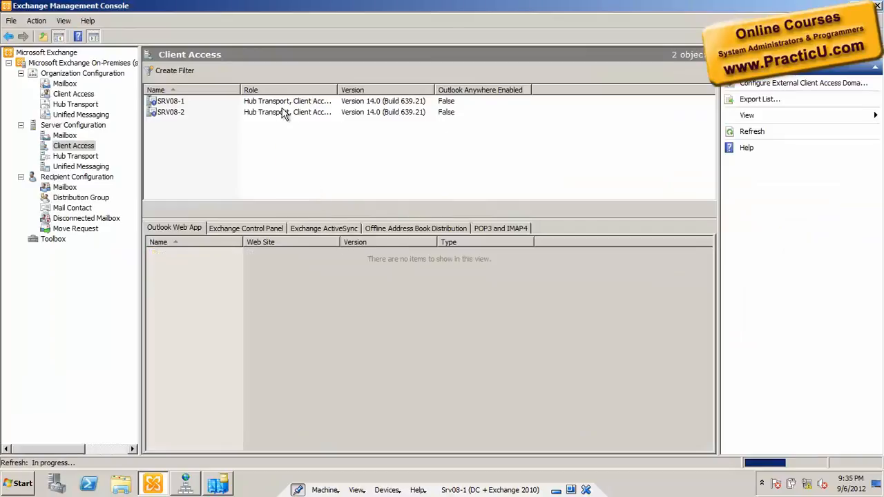
pyautogui.moveTo(337, 90); pyautogui.dragTo(538, 121)
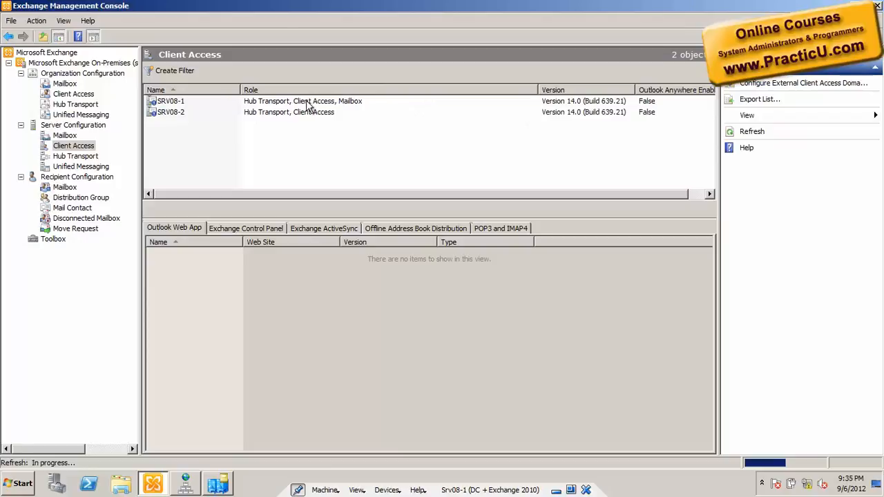
pyautogui.click(336, 110)
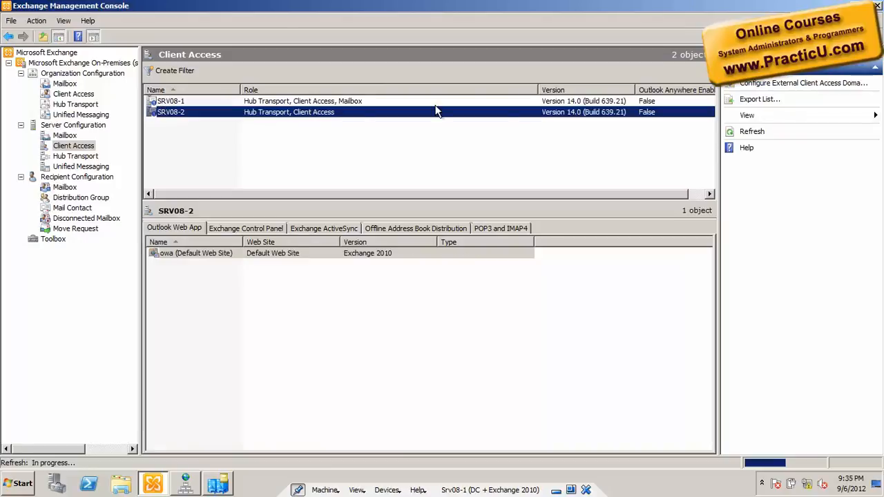
# Step: Narrow the Role column of the Client Access list, and start adding features to SRV08-1 in Server Manager
pyautogui.moveTo(538, 90); pyautogui.dragTo(391, 90)
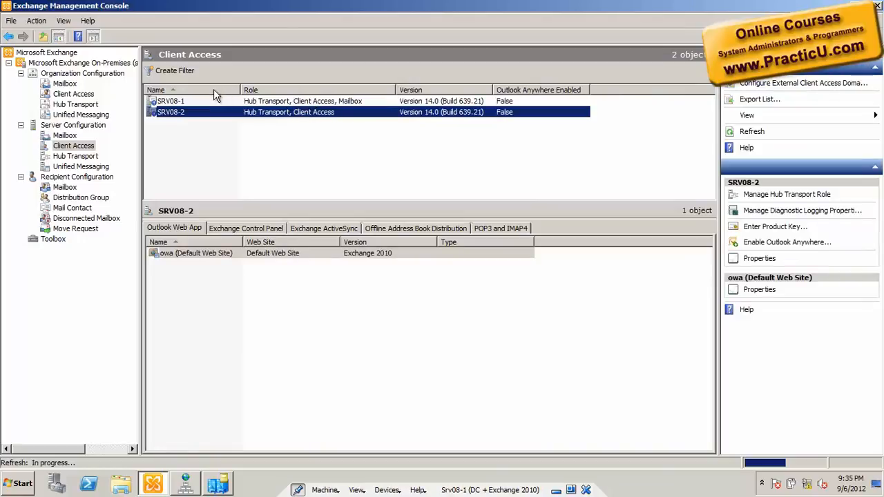
pyautogui.click(47, 488)
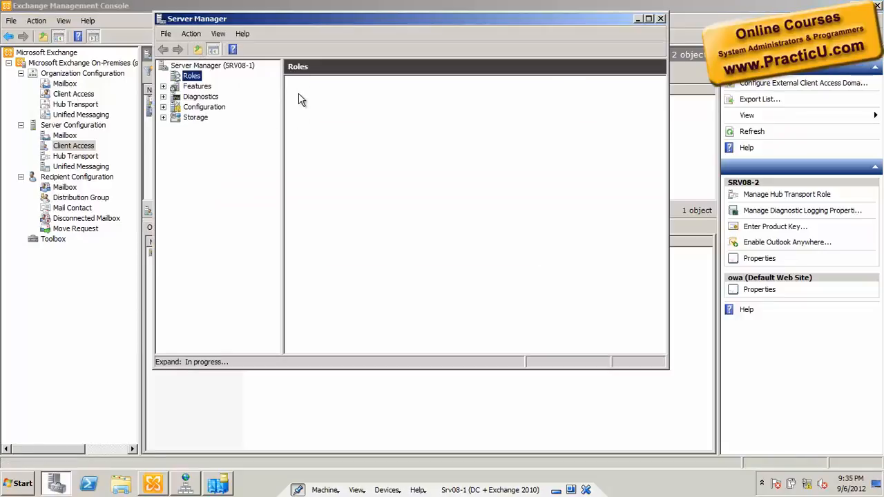
pyautogui.rightClick(188, 76)
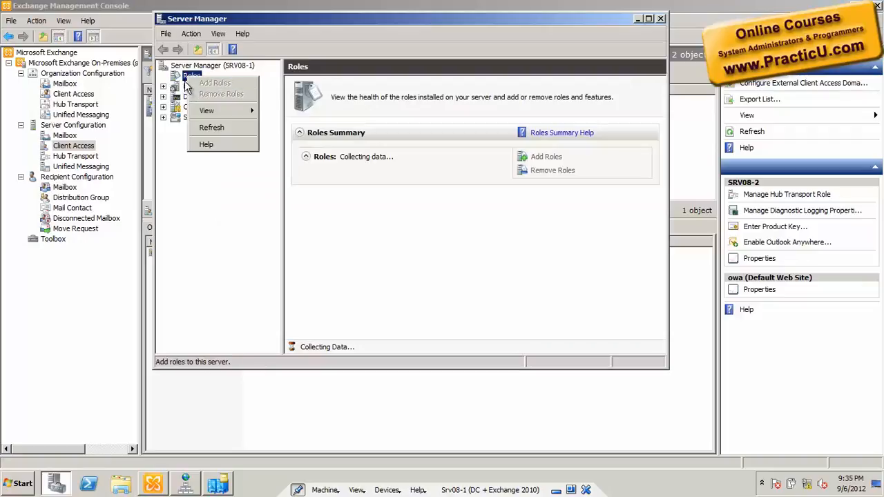
pyautogui.rightClick(179, 86)
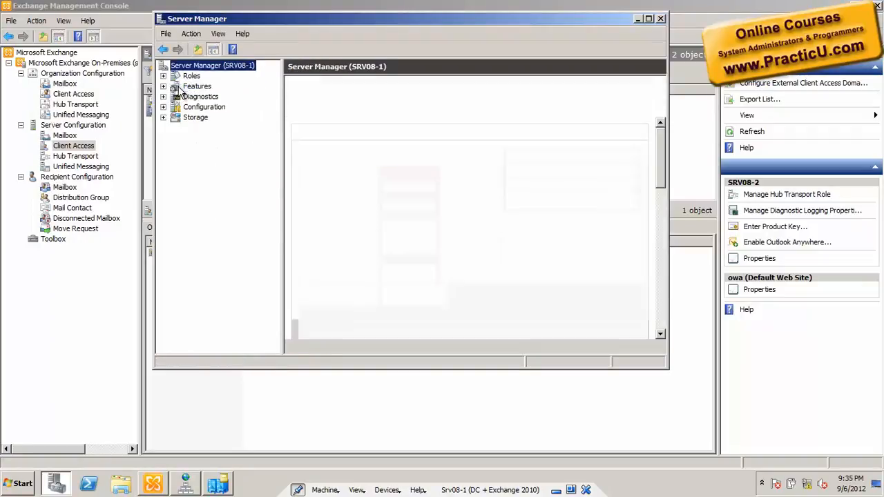
pyautogui.click(181, 86)
pyautogui.rightClick(184, 87)
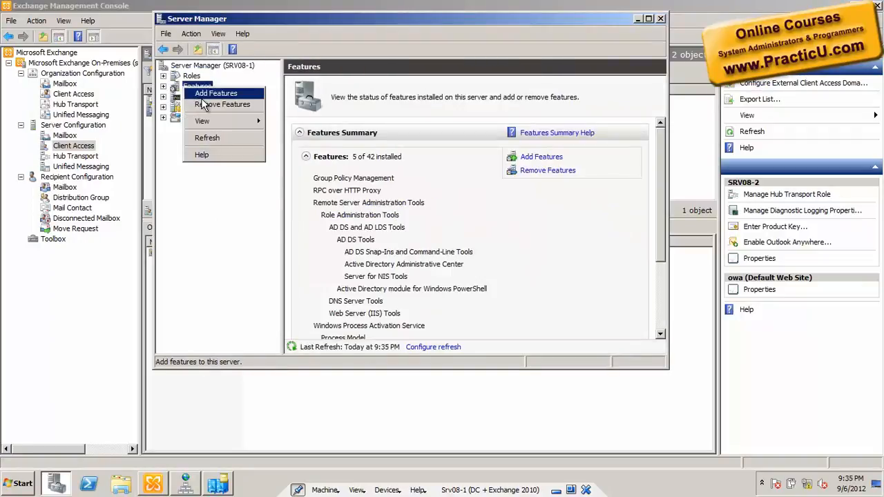
pyautogui.click(214, 93)
# Step: Install the Network Load Balancing feature on SRV08-1, and close the wizard and Server Manager
pyautogui.press('f')
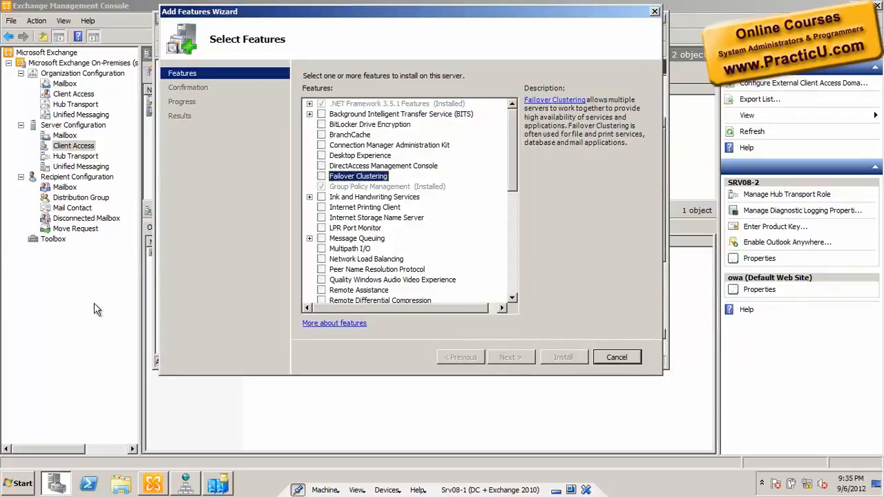
pyautogui.click(322, 260)
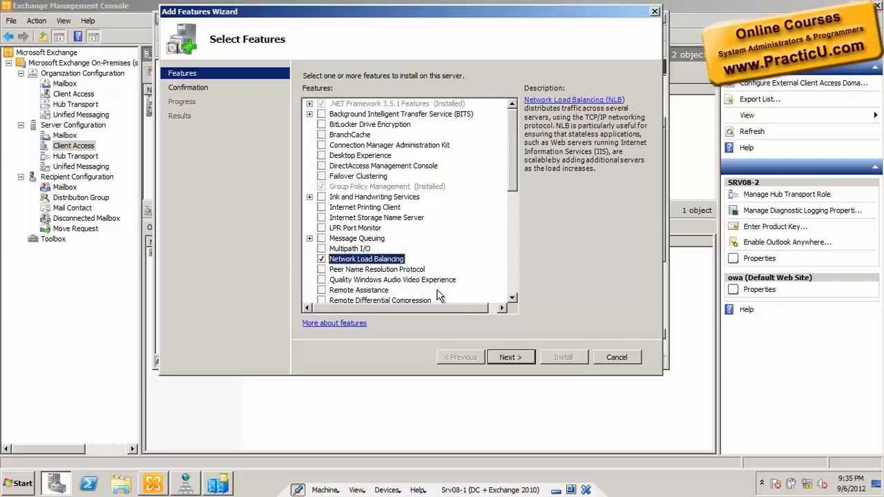
pyautogui.click(514, 357)
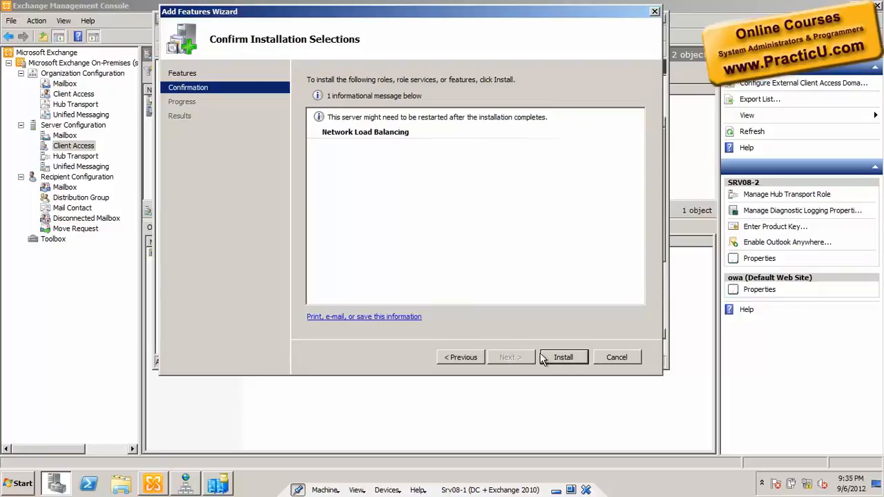
pyautogui.click(563, 358)
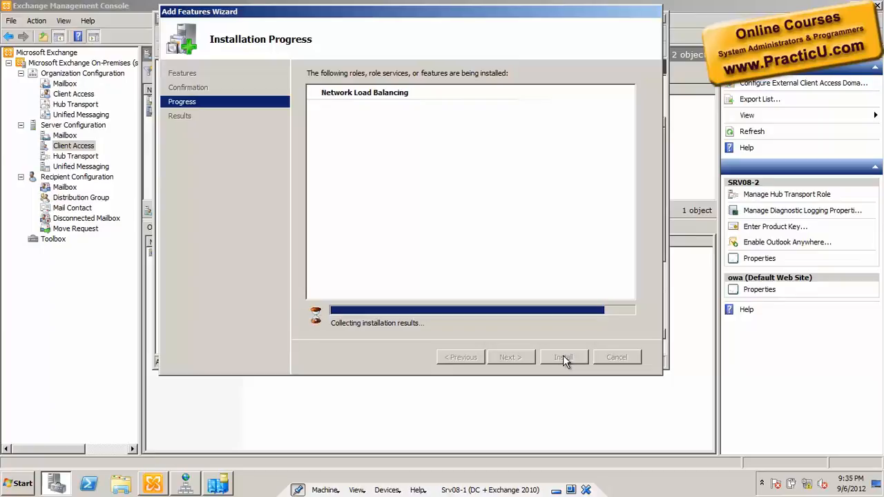
pyautogui.click(563, 357)
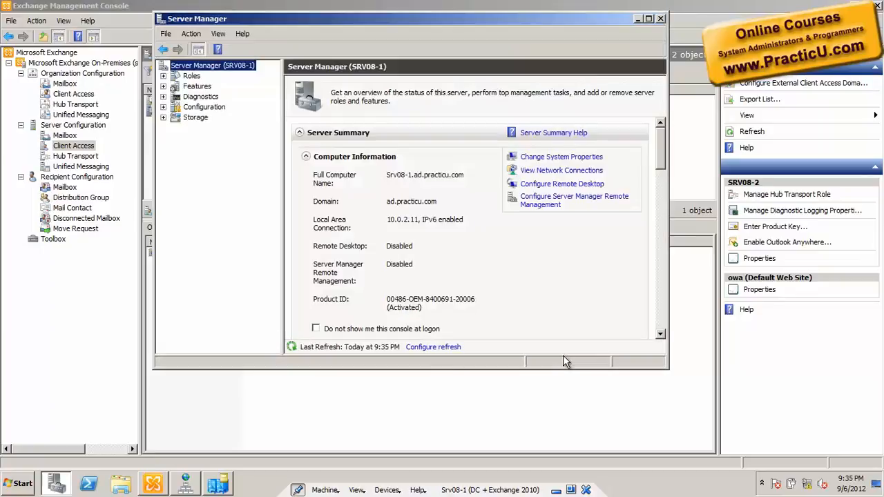
pyautogui.click(661, 19)
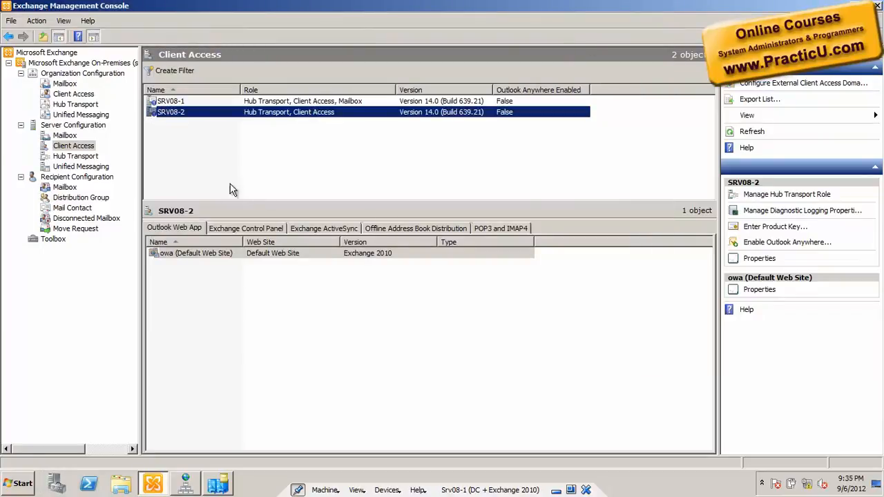
# Step: Switch to DNS Manager and inspect the properties of the nlb host record in the ad.practicu.com zone
pyautogui.click(181, 485)
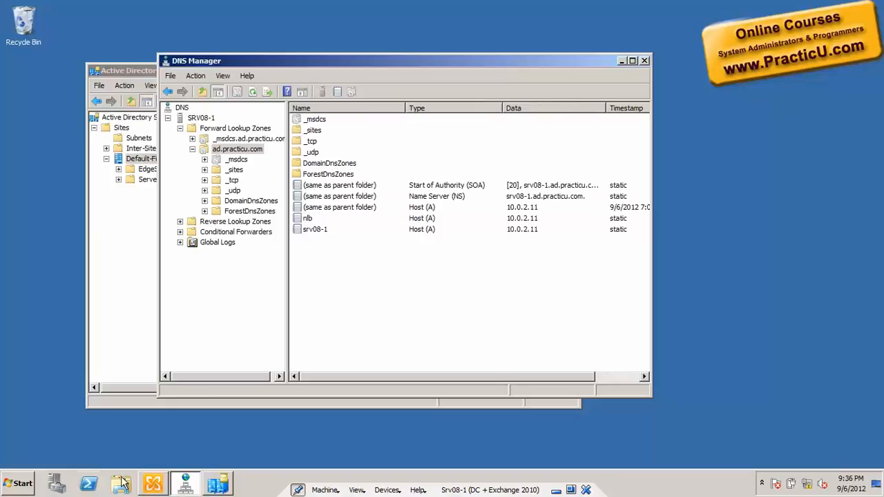
pyautogui.click(644, 61)
pyautogui.click(491, 258)
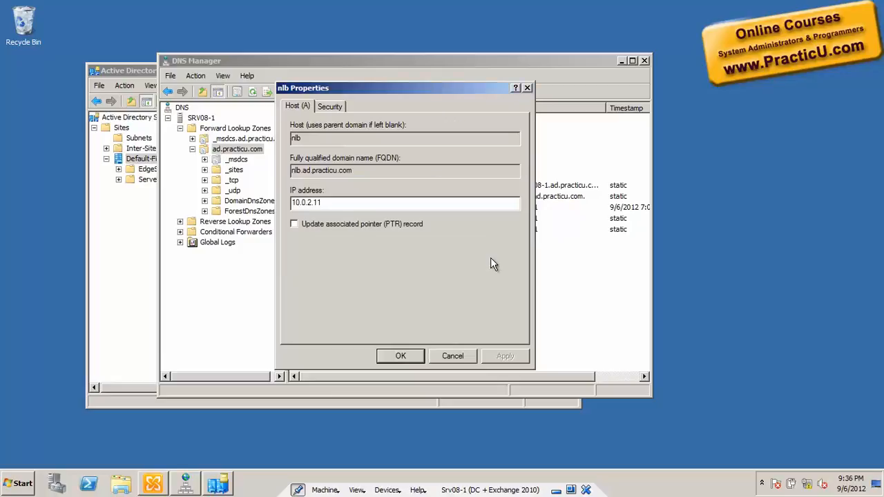
pyautogui.click(454, 355)
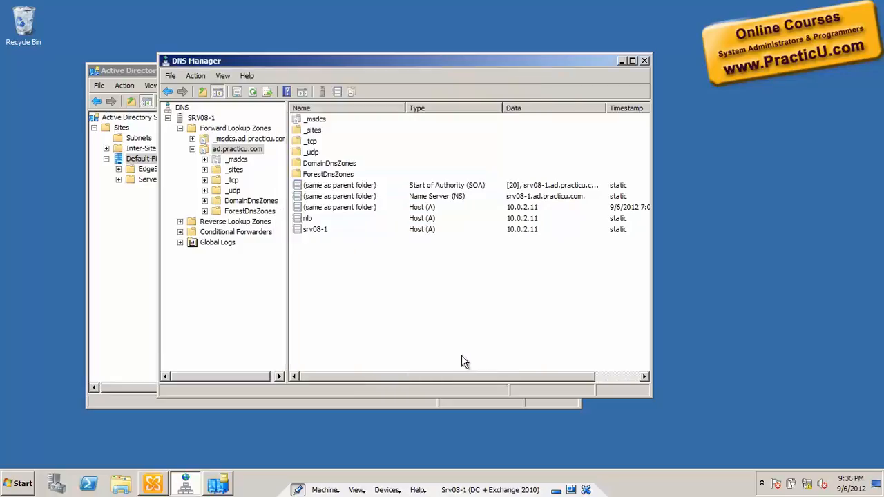
# Step: Set the IP address of the nlb host record to 10.0.2.100 and save the record
pyautogui.click(309, 218)
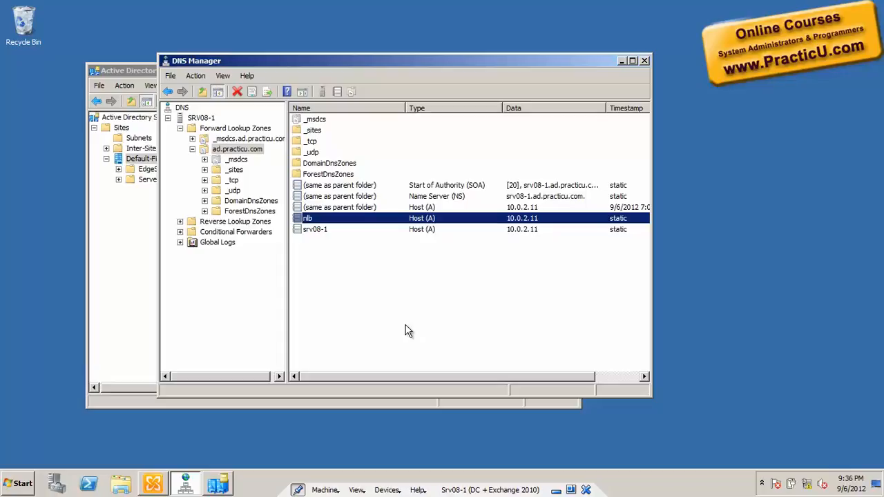
pyautogui.doubleClick(429, 219)
pyautogui.press('BackSpace')
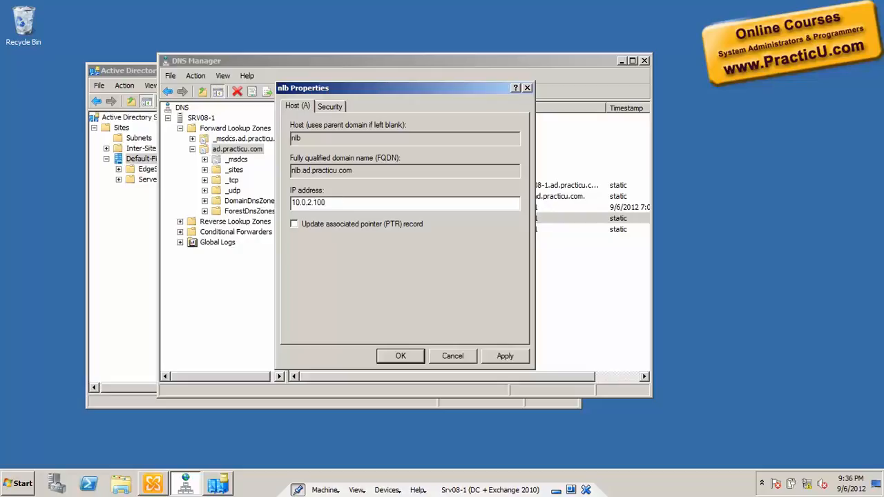
pyautogui.hotkey('shift', 'Home')
pyautogui.press('Right')
pyautogui.hotkey('shift', 'End')
pyautogui.press('Home')
pyautogui.hotkey('shift', 'End')
pyautogui.click(399, 357)
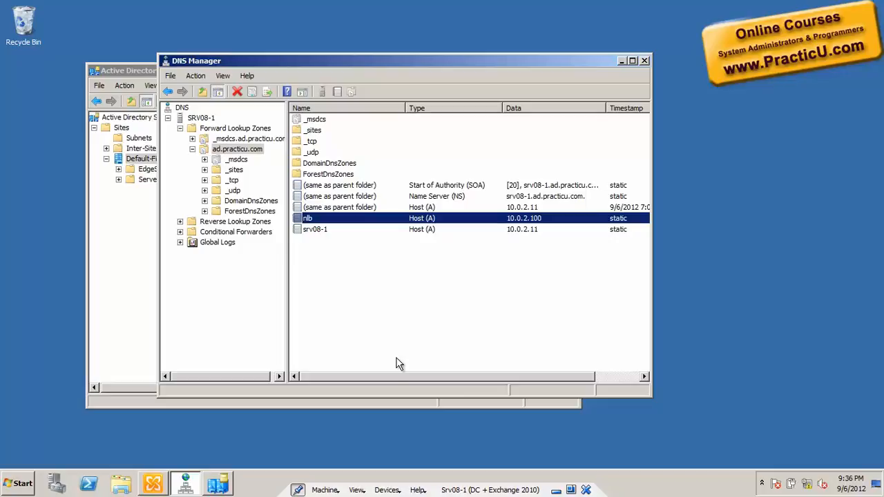
# Step: Run ipconfig in a maximized Command Prompt to check the server's IP configuration
pyautogui.press('super+r')
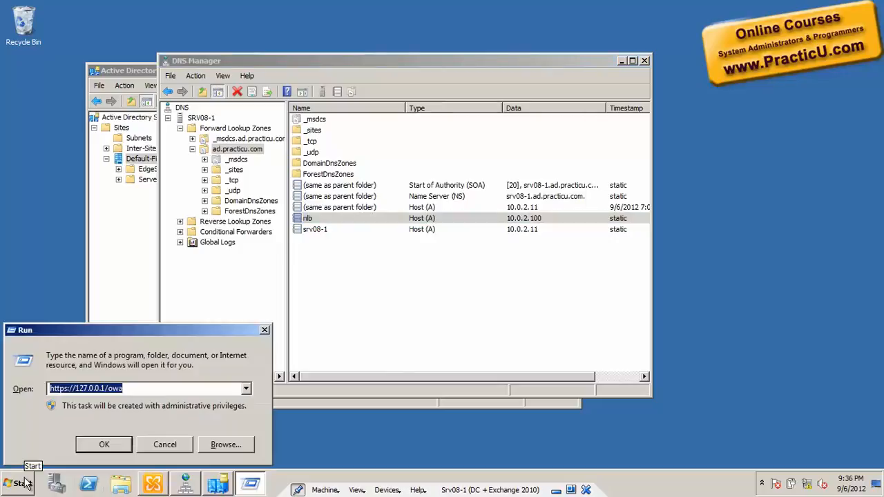
pyautogui.write('cmd')
pyautogui.press('Return')
pyautogui.write('ipconfig')
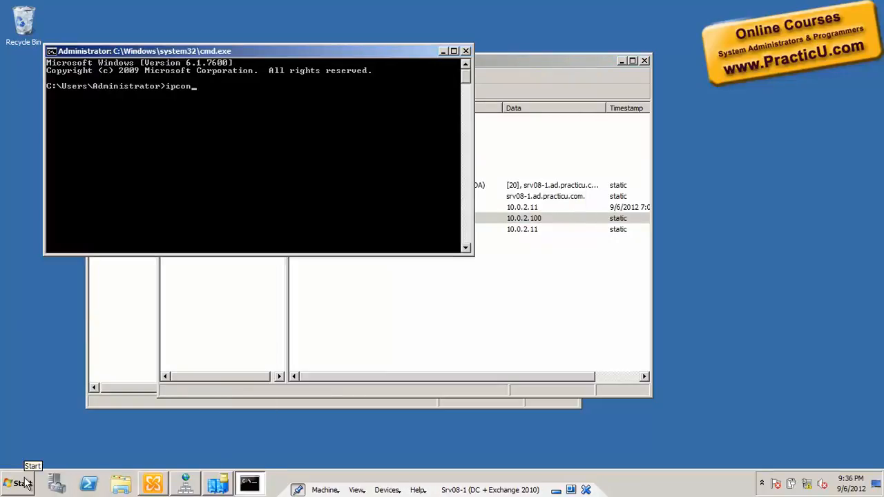
pyautogui.press('Return')
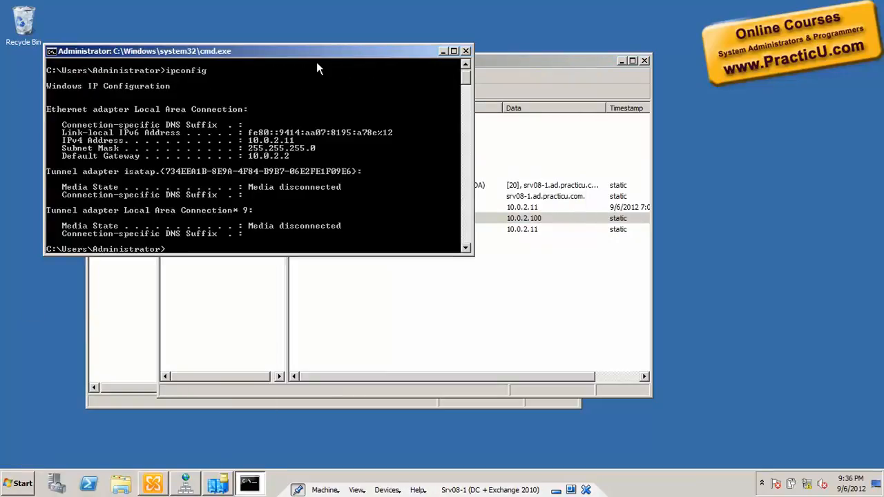
pyautogui.doubleClick(335, 54)
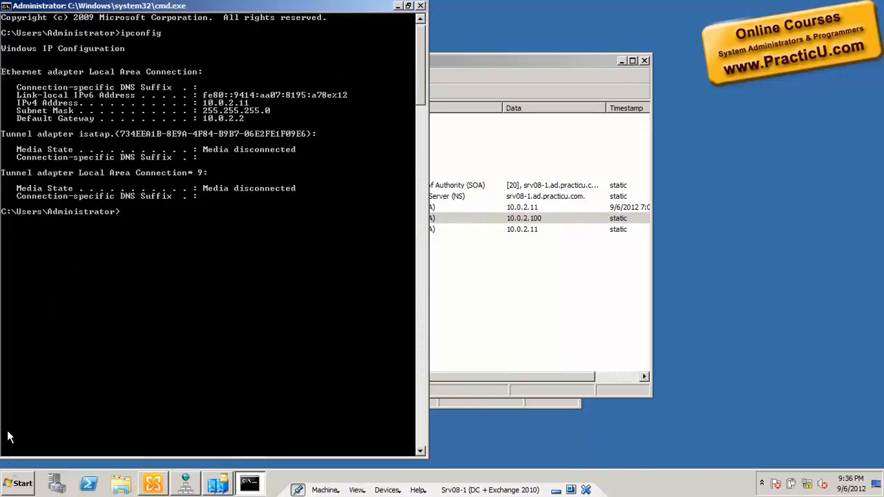
# Step: Open Network Load Balancing Manager, move its window clear of the ipconfig output and start a new cluster
pyautogui.click(17, 483)
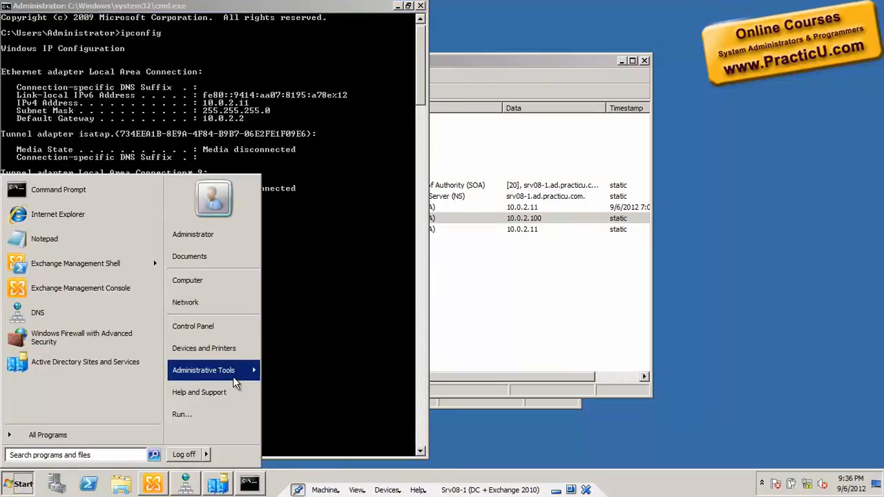
pyautogui.moveTo(232, 377)
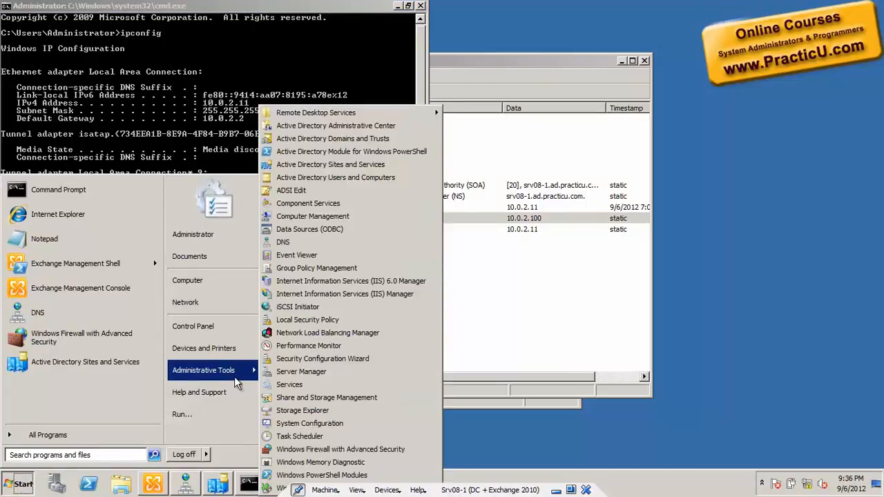
pyautogui.click(355, 333)
pyautogui.moveTo(358, 70); pyautogui.dragTo(491, 48)
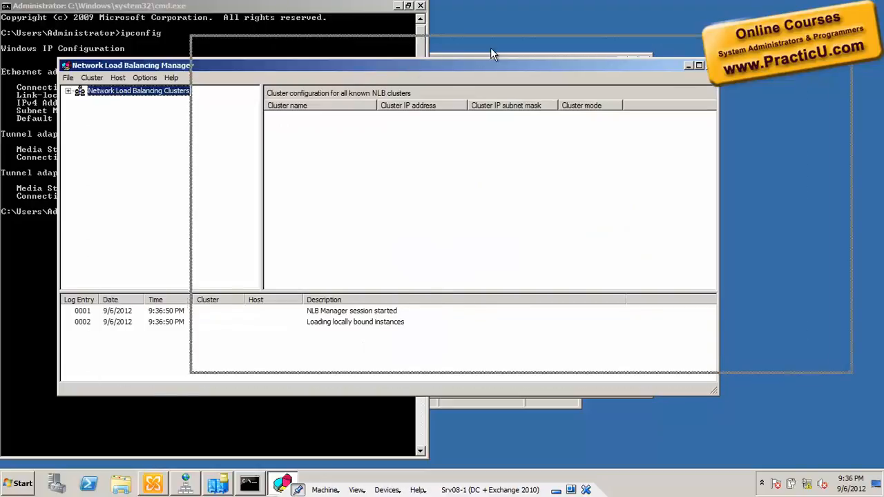
pyautogui.rightClick(276, 70)
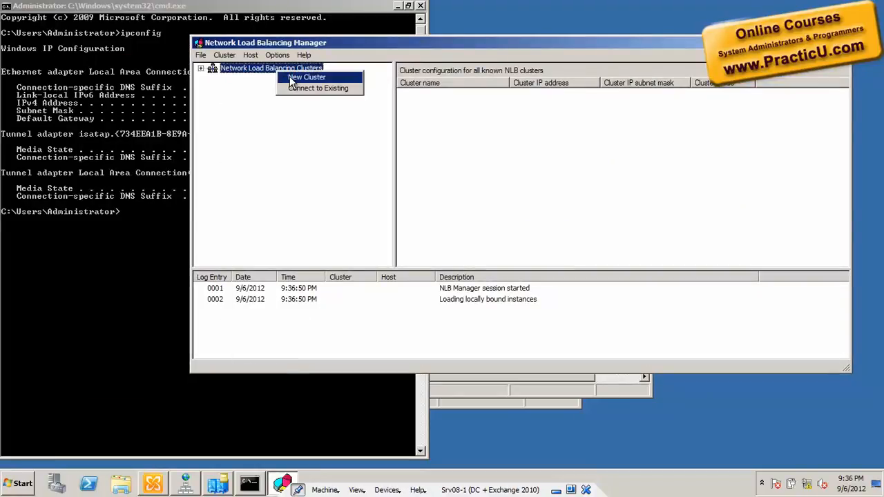
pyautogui.click(290, 76)
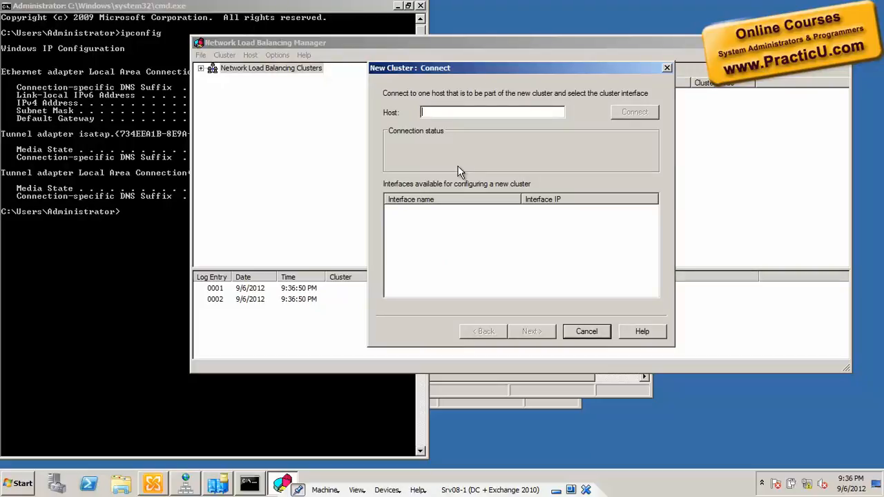
# Step: Connect the new cluster to host 10.0.2.11 on Local Area Connection and accept its host parameters with priority 1
pyautogui.write('sd')
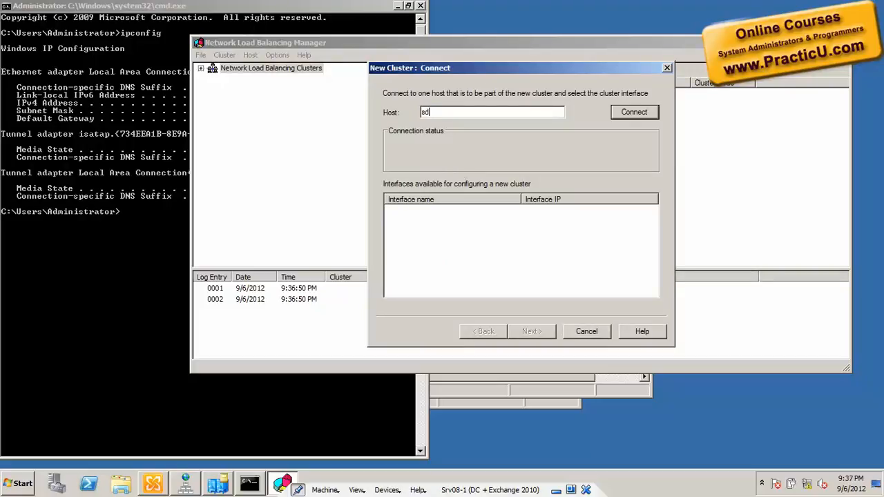
pyautogui.press('BackSpace')
pyautogui.press('BackSpace')
pyautogui.write('10.0.2.11')
pyautogui.click(636, 115)
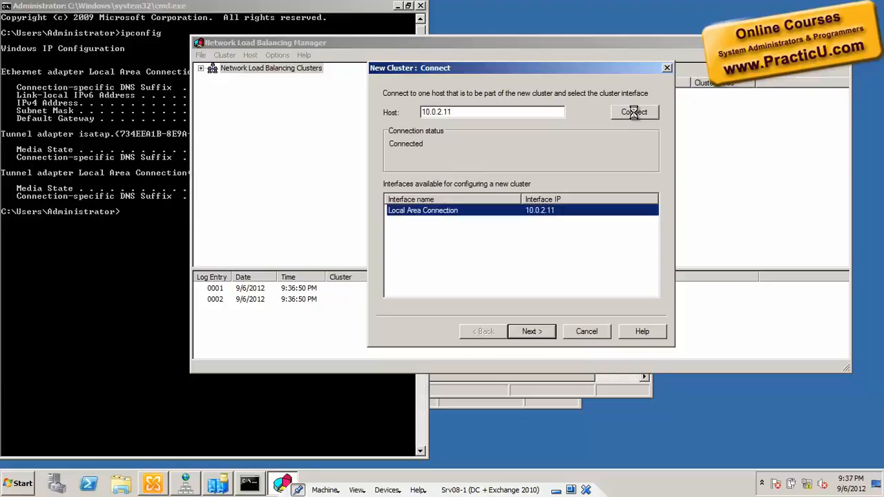
pyautogui.click(543, 331)
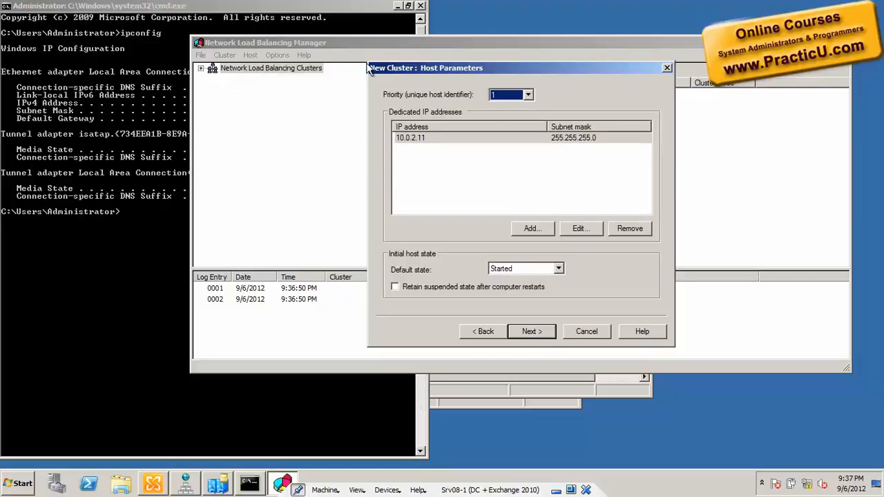
pyautogui.click(416, 138)
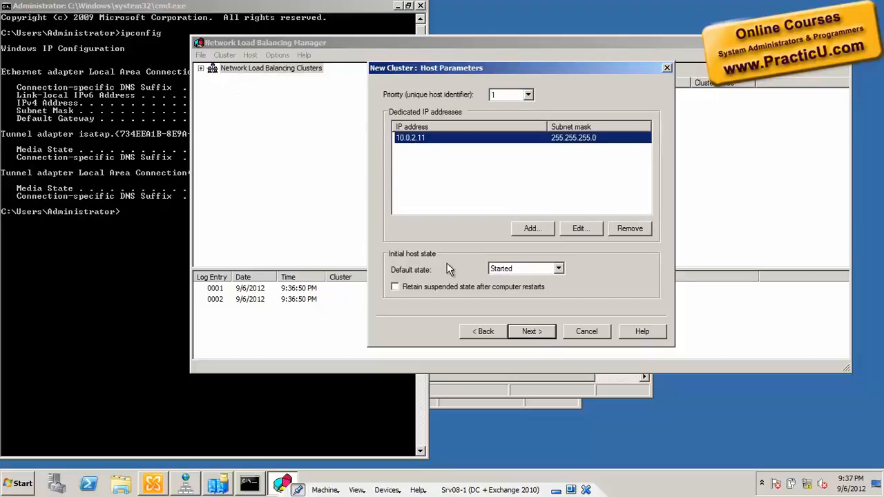
pyautogui.click(532, 331)
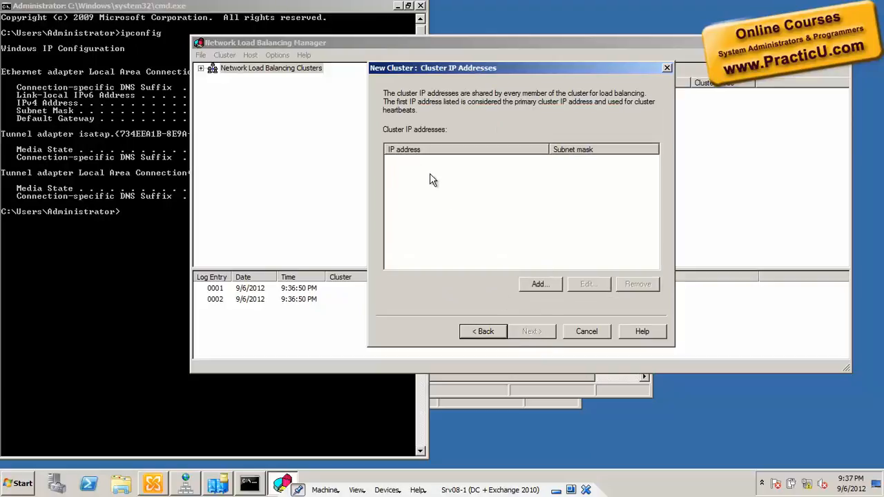
# Step: Add the cluster IPv4 address 10.0.2.100 with subnet mask 255.255.255.0 to the new cluster
pyautogui.click(541, 285)
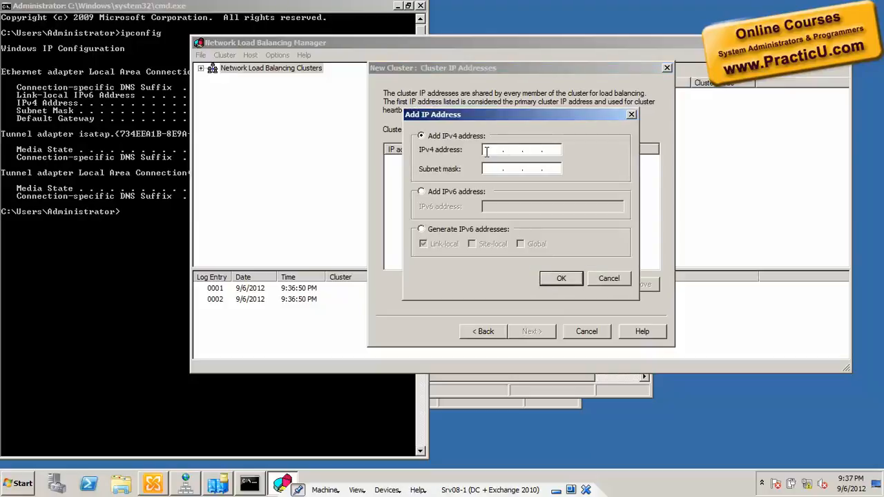
pyautogui.write('10 . 0 . 2 . 100')
pyautogui.press('Tab')
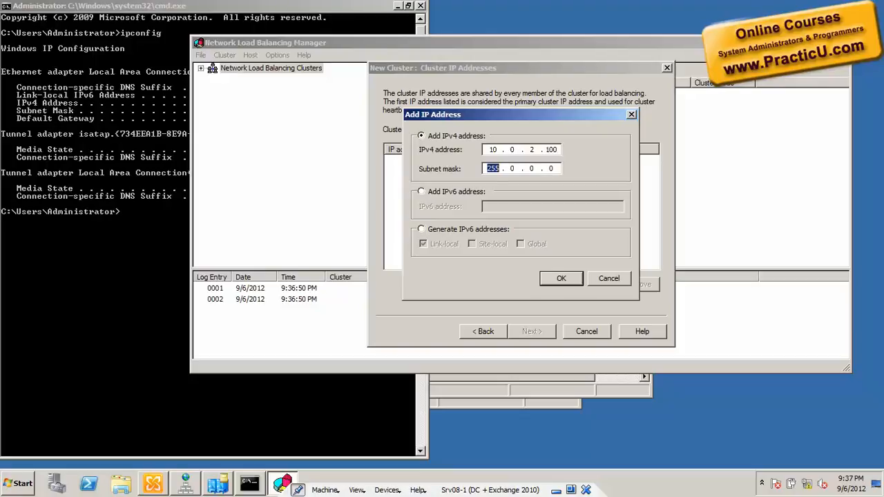
pyautogui.write('255.25')
pyautogui.click(178, 322)
pyautogui.hotkey('alt', 'Tab')
pyautogui.write('5.255.')
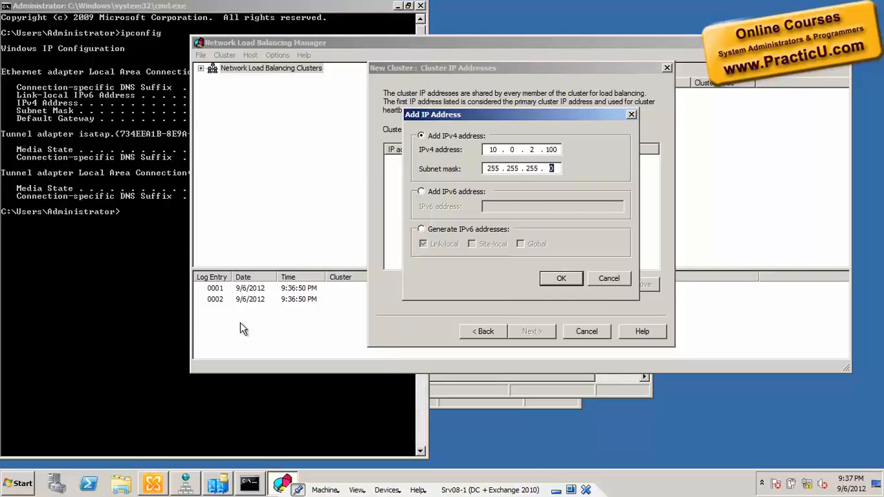
pyautogui.click(569, 280)
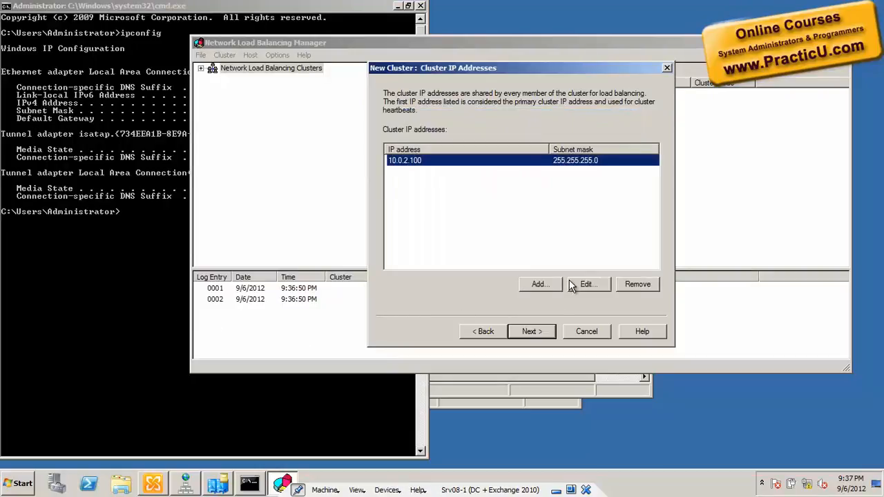
# Step: Accept the cluster IP address list, switch to DNS Manager and copy the fully qualified domain name of the nlb host record
pyautogui.click(537, 334)
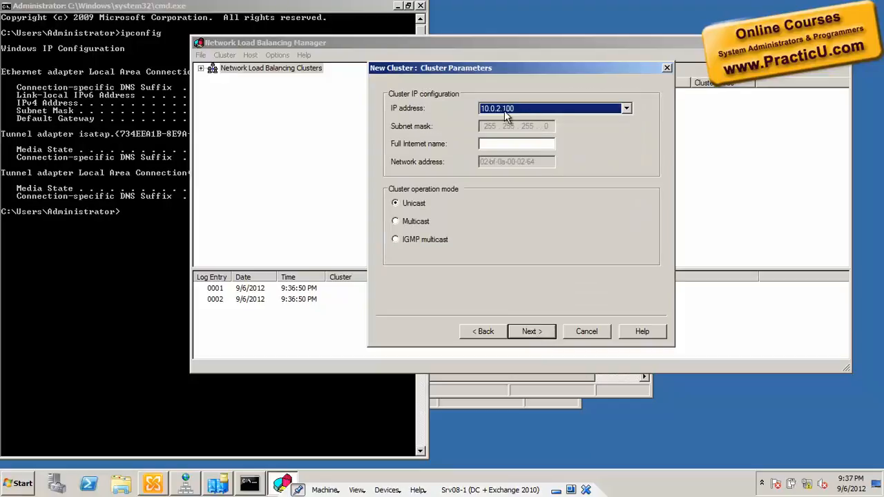
pyautogui.click(507, 143)
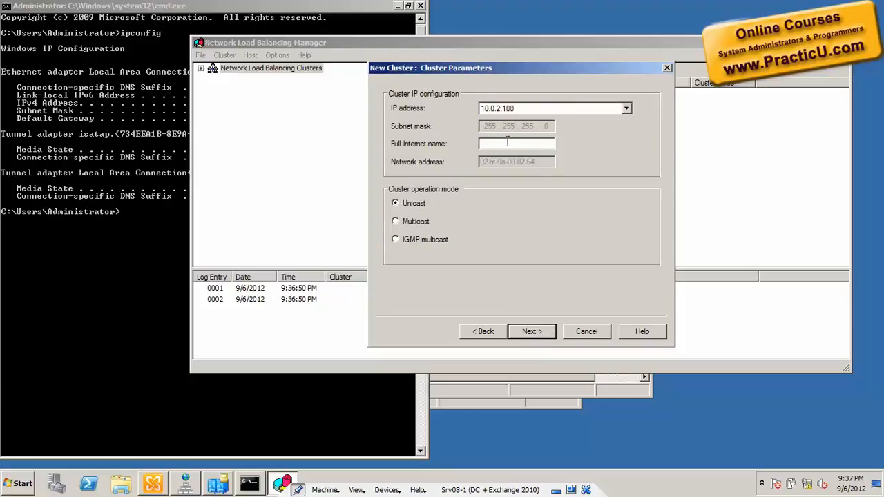
pyautogui.hotkey('alt', 'Tab')
pyautogui.hotkey('alt', 'Tab')
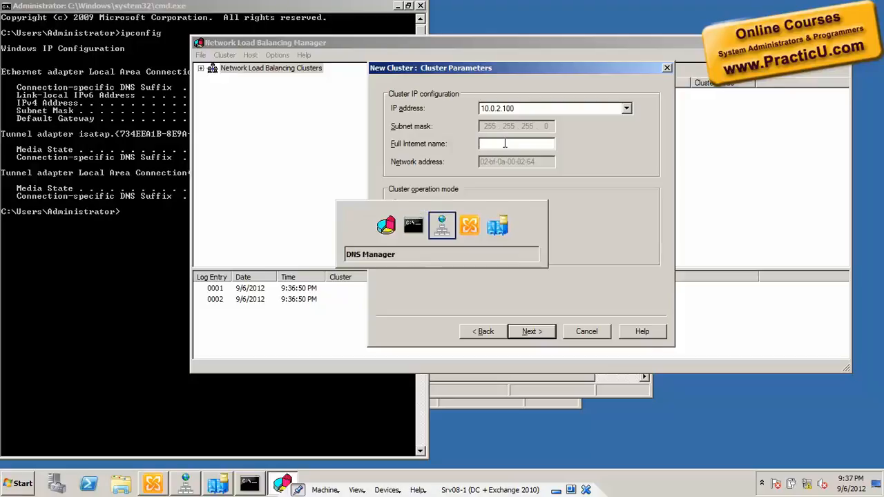
pyautogui.doubleClick(404, 219)
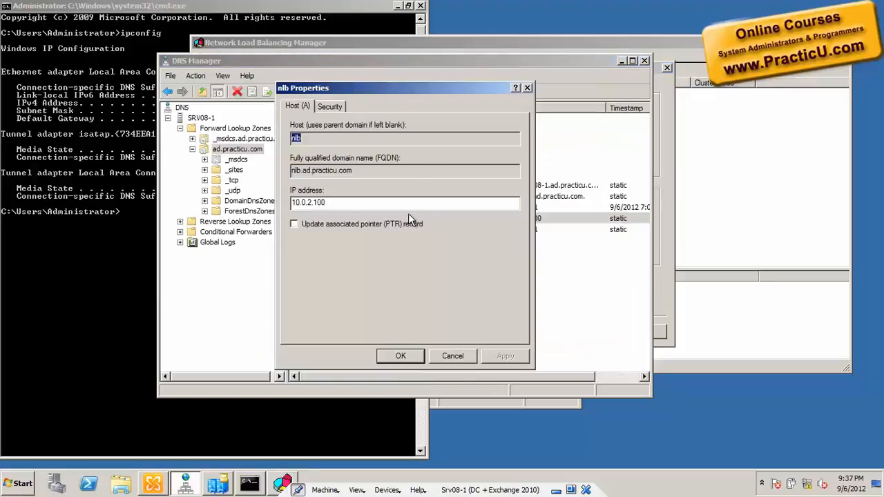
pyautogui.doubleClick(421, 165)
pyautogui.hotkey('ctrl', 'c')
pyautogui.press('Escape')
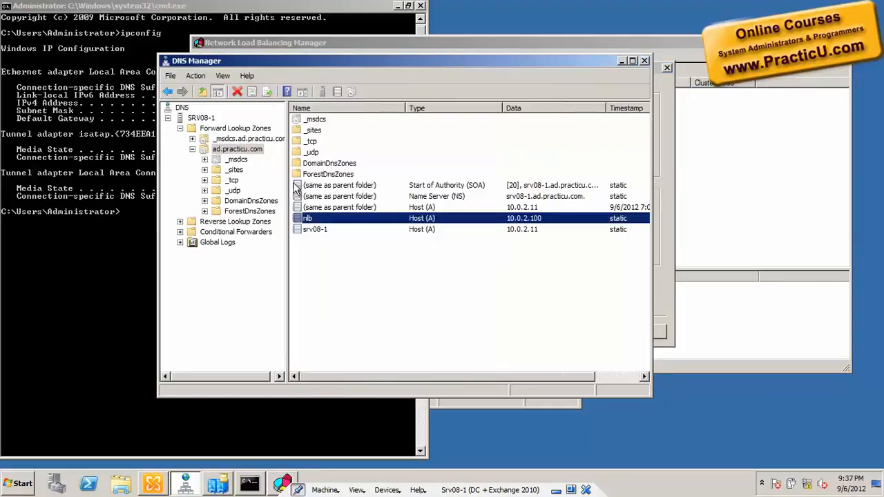
# Step: Return to Network Load Balancing Manager and set the new cluster's full Internet name to nlb.ad.practicu.com
pyautogui.hotkey('alt', 'Tab')
pyautogui.hotkey('alt', 'Tab')
pyautogui.hotkey('alt', 'Tab')
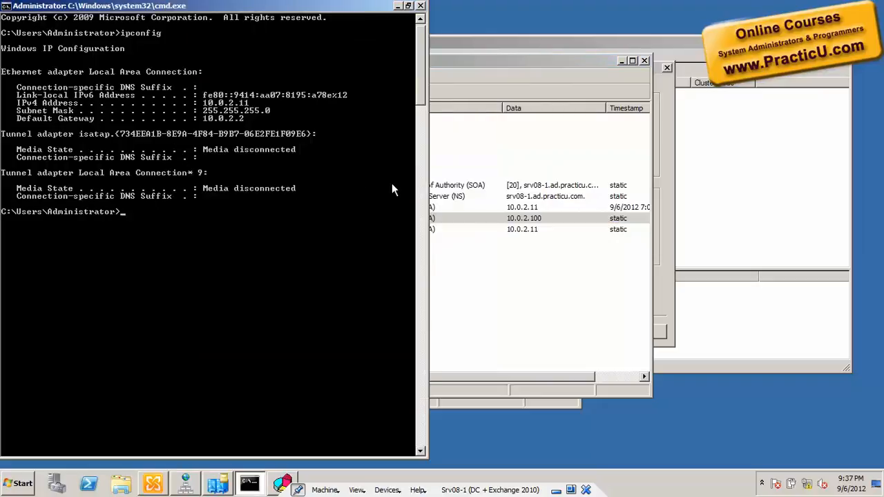
pyautogui.hotkey('alt', 'Tab')
pyautogui.hotkey('alt', 'Tab')
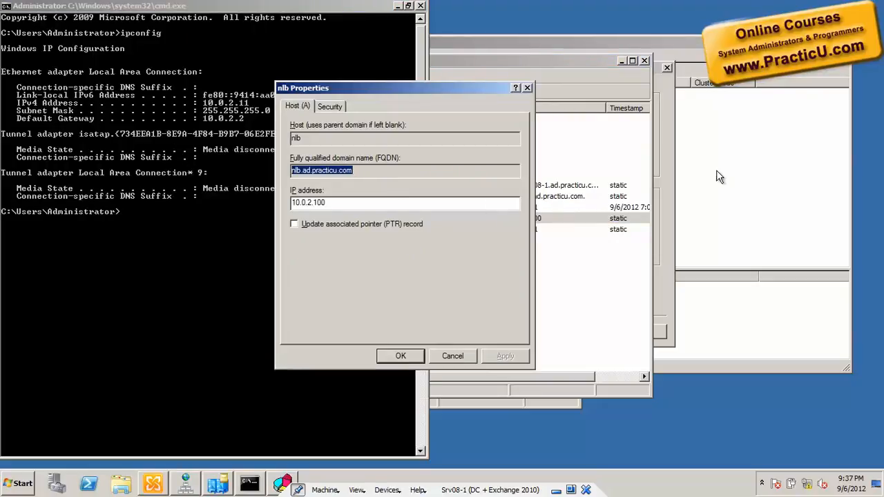
pyautogui.click(667, 177)
pyautogui.hotkey('ctrl', 'v')
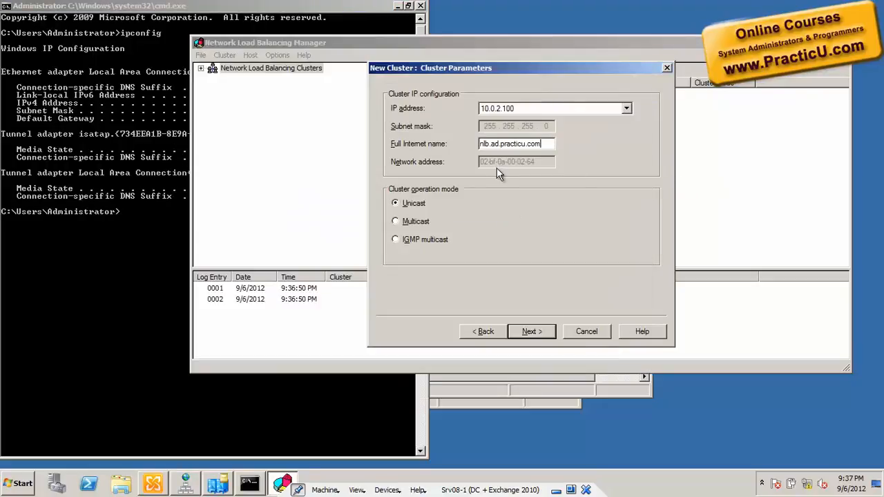